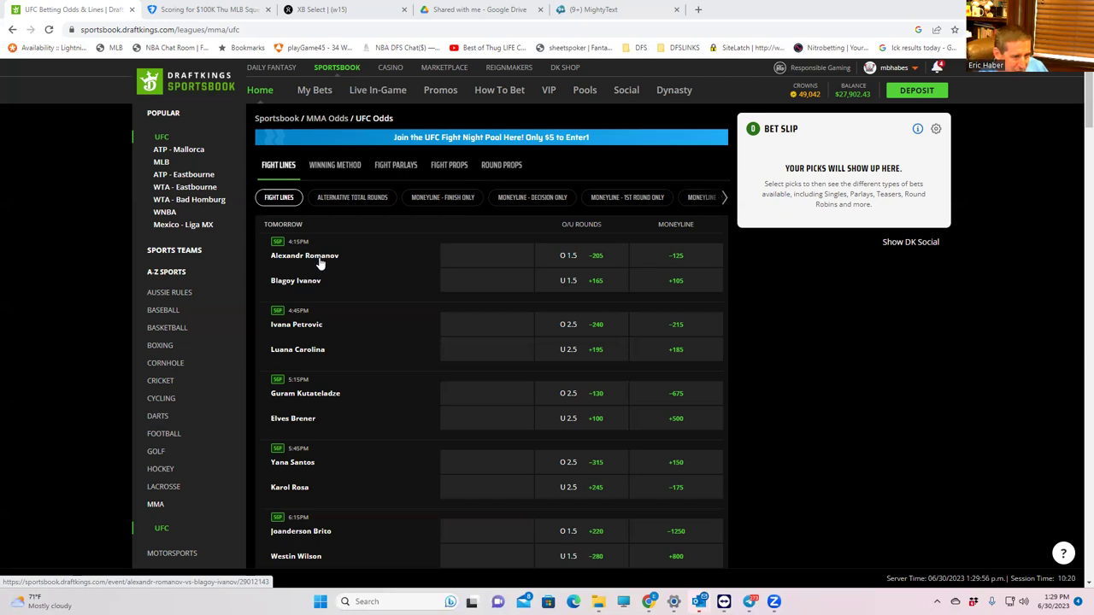
- Add Alexandr Romanov To Win By Decision against Blagoy Ivanov to the bet slip with a $180 wager
left_click(318, 258)
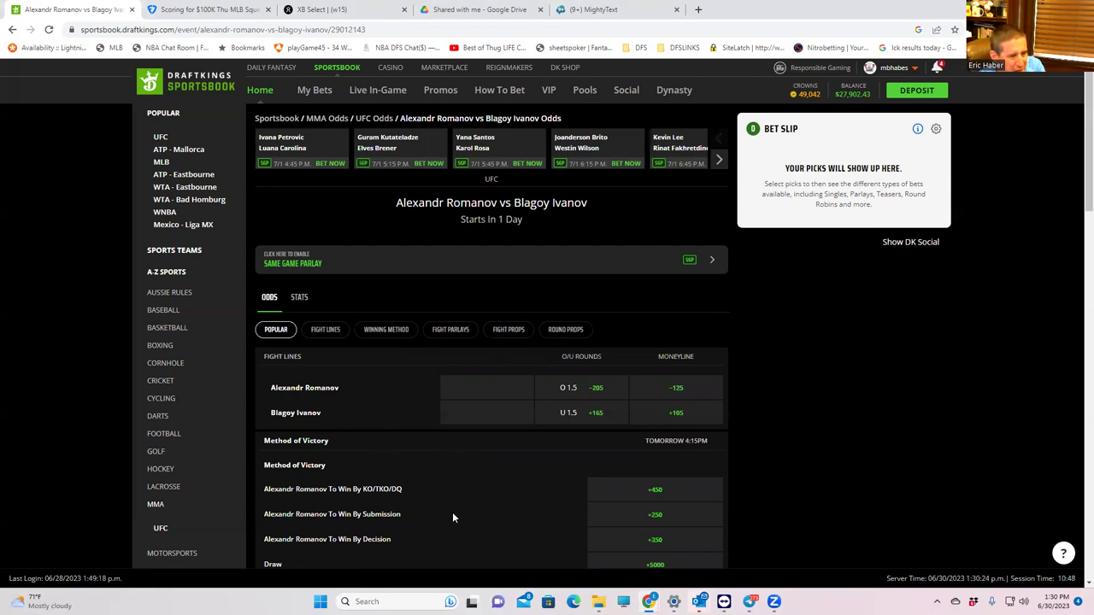
scroll(471, 511, "down", 2)
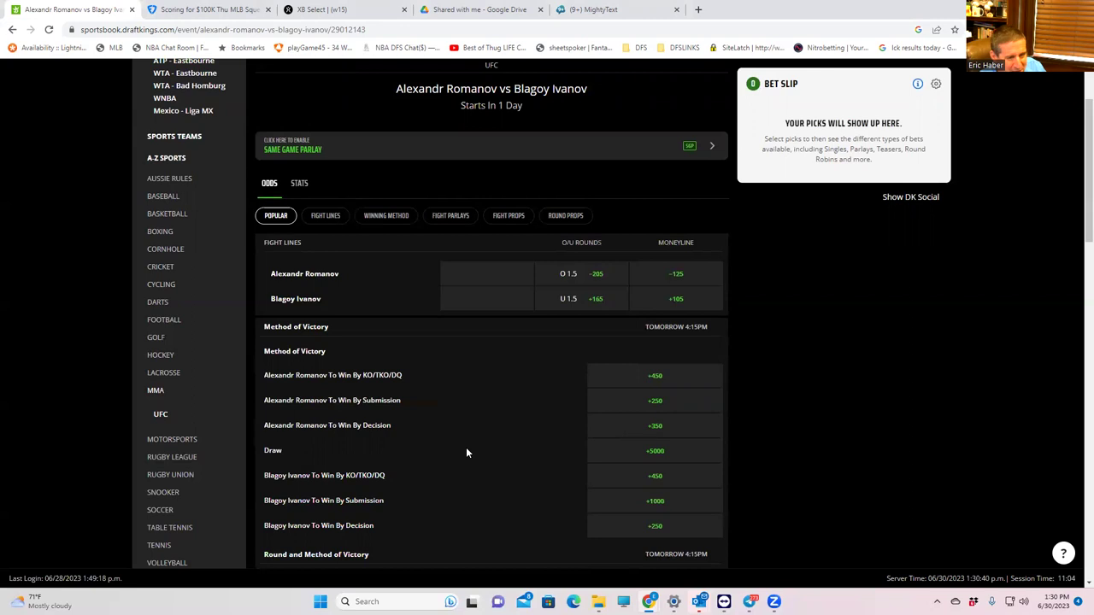
left_click(658, 431)
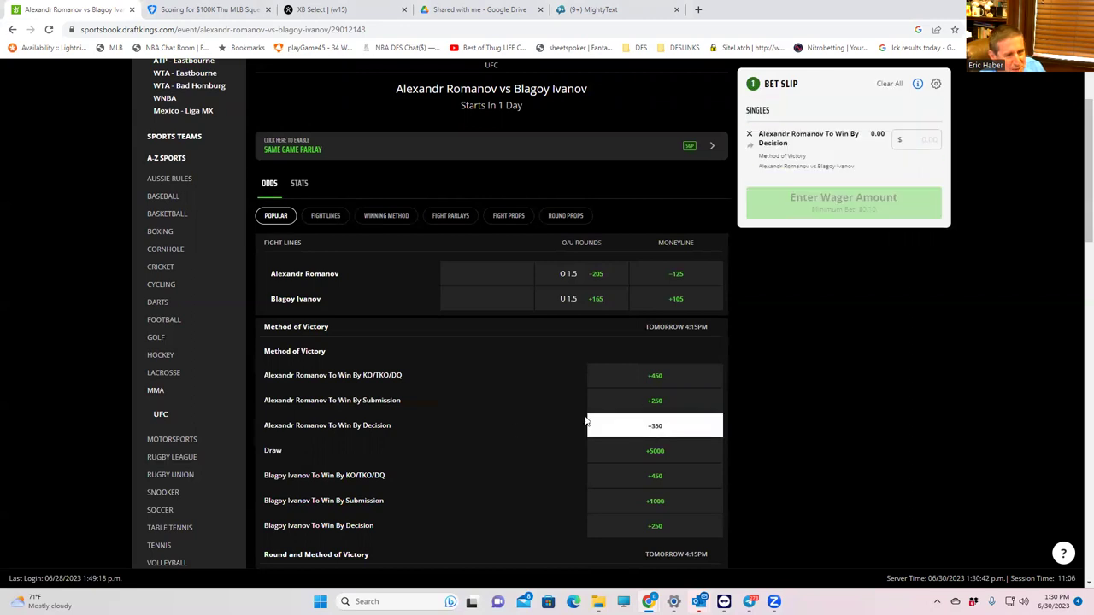
left_click(919, 140)
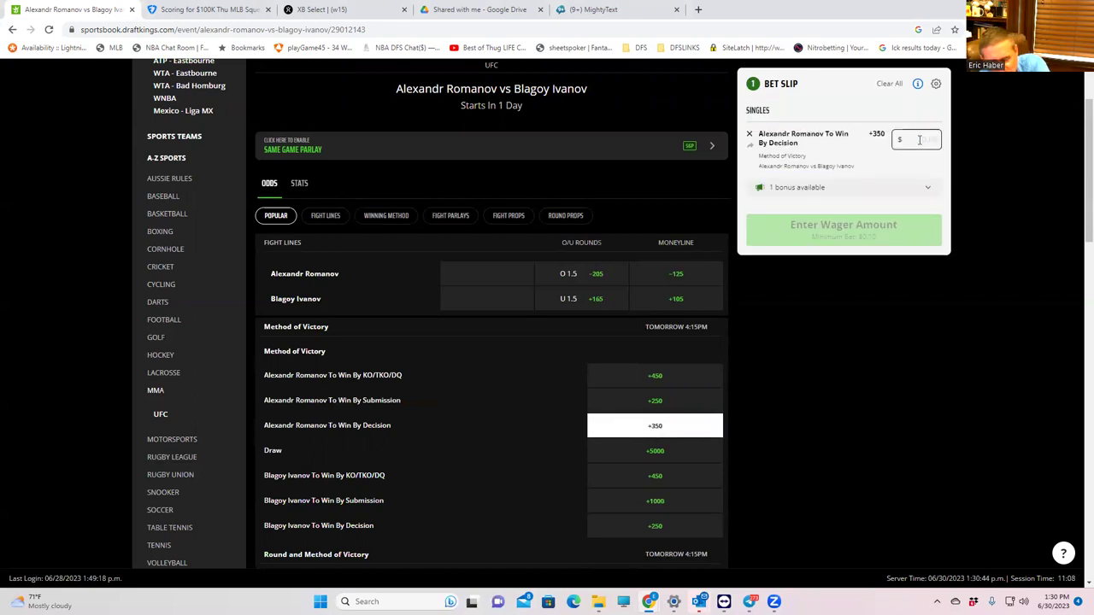
type("180")
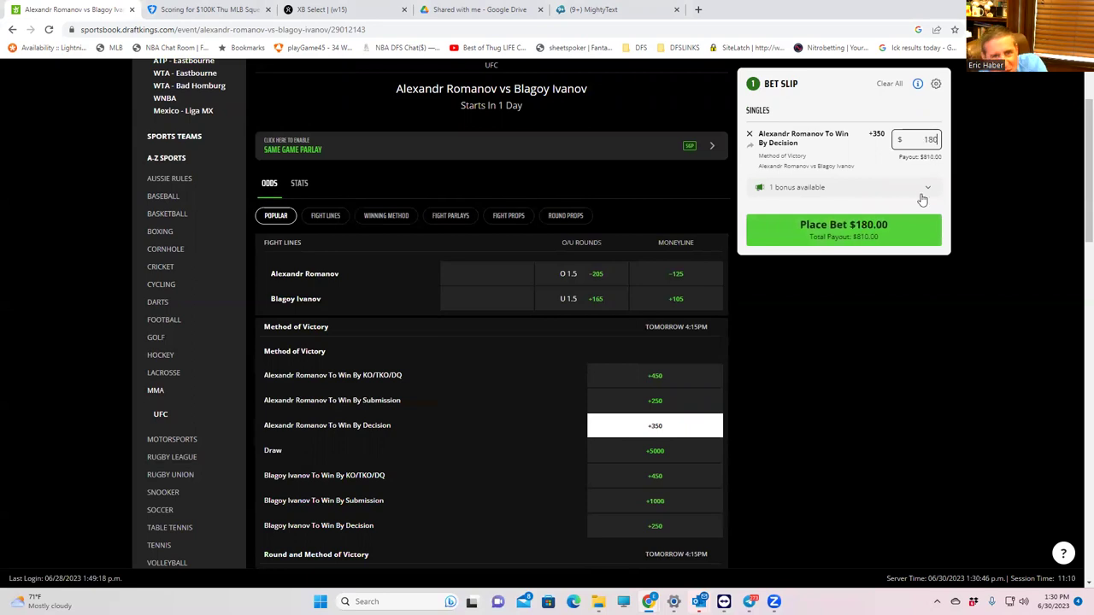
left_click(921, 195)
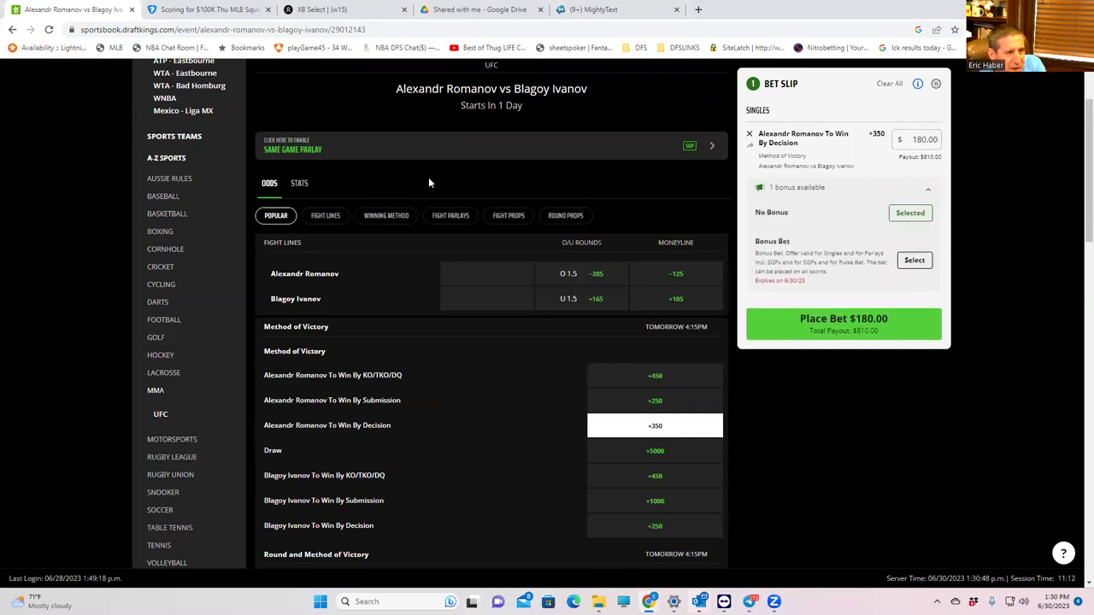
- Add Ivana Petrovic to win in Round 2 against Luana Carolina as a $180 single bet
scroll(429, 182, "up", 2)
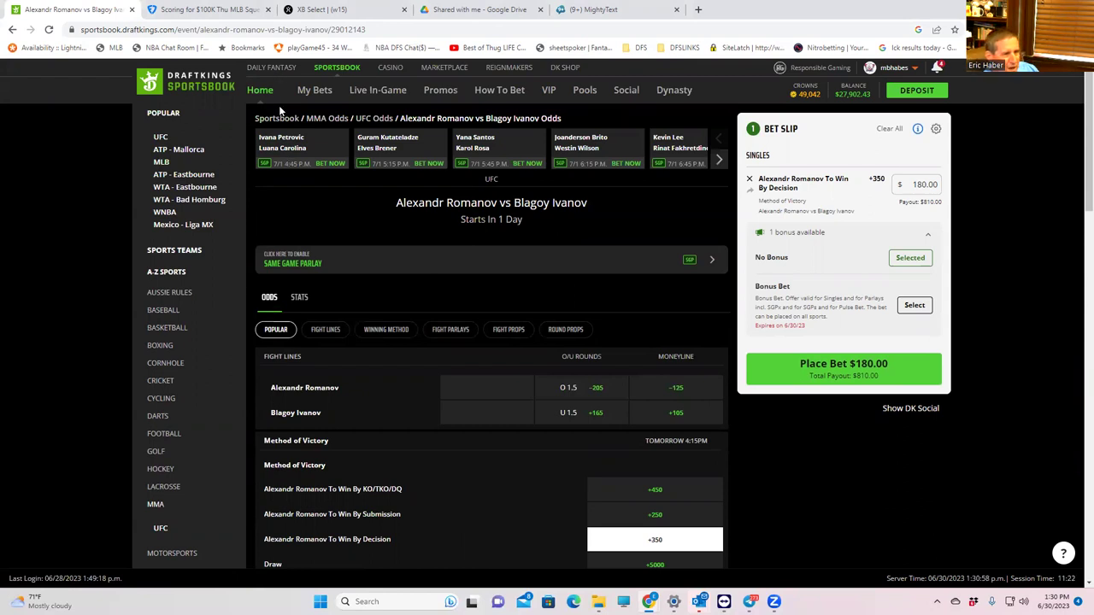
left_click(280, 143)
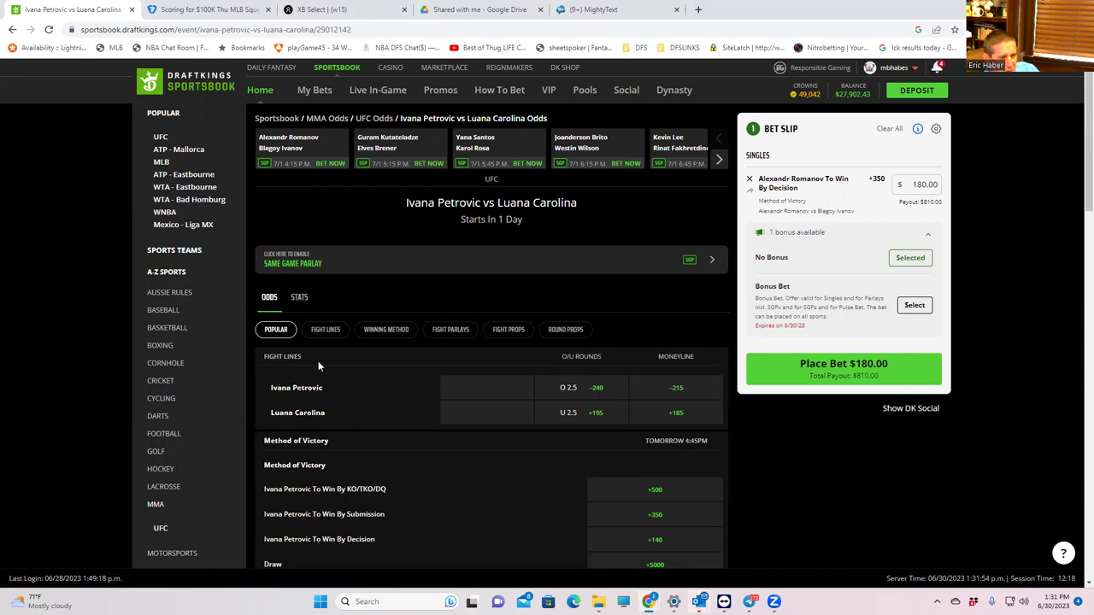
left_click(565, 329)
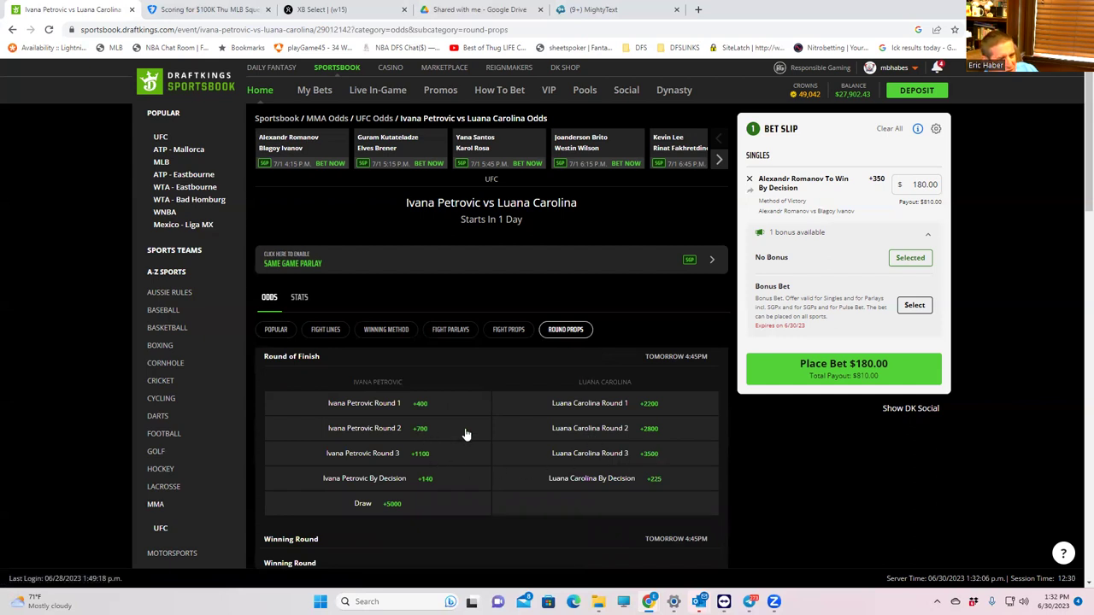
left_click(389, 432)
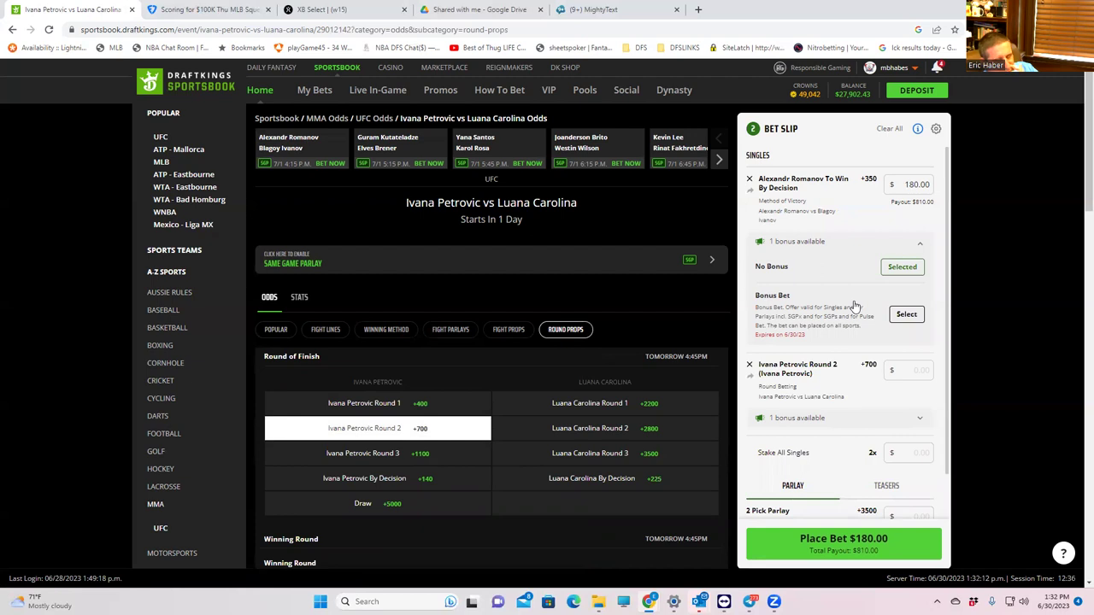
left_click(904, 369)
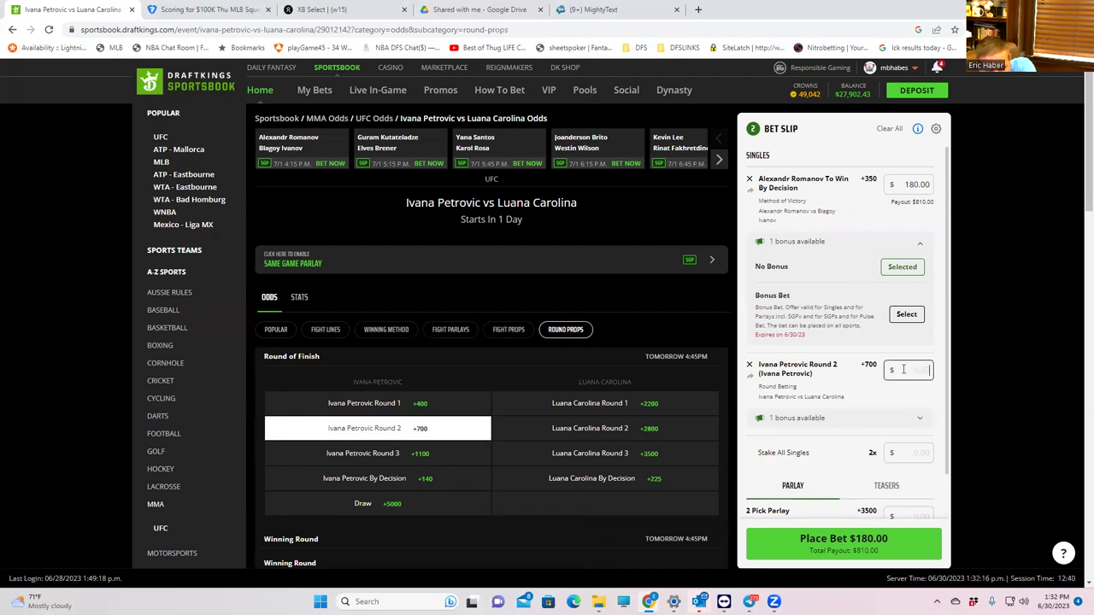
type("180")
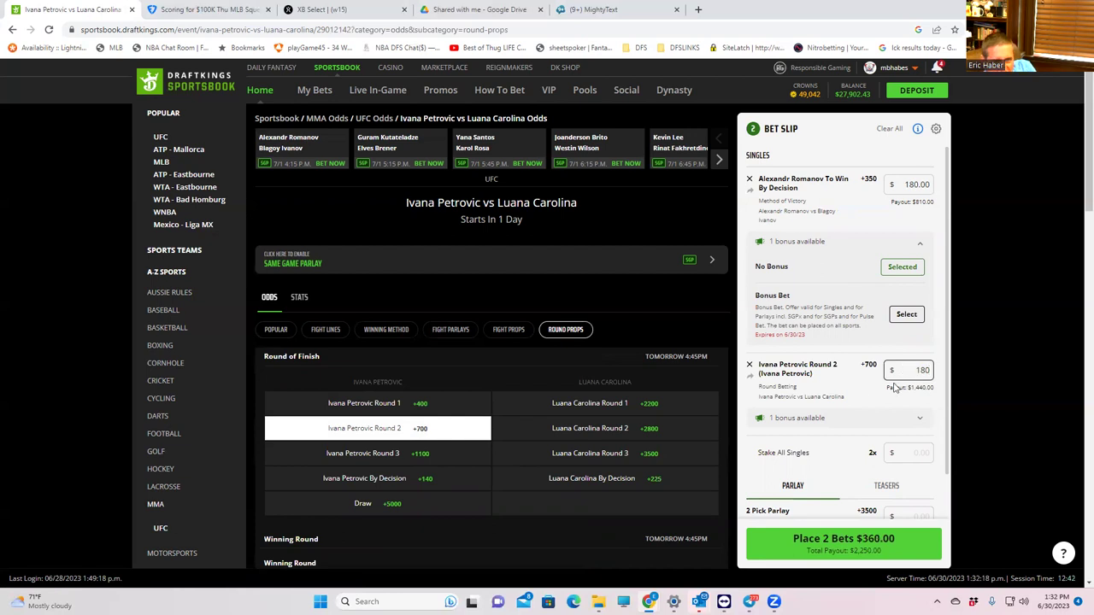
left_click(610, 309)
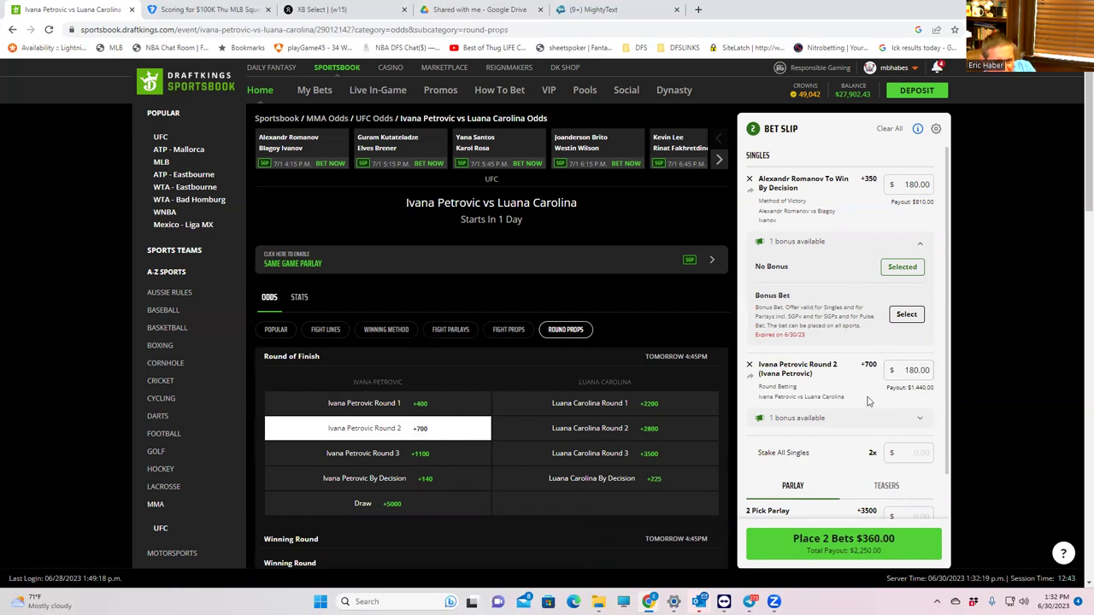
- Add the Guram Kutateladze Round 2 prop from the Elves Brener fight with a $180 wager
left_click(410, 142)
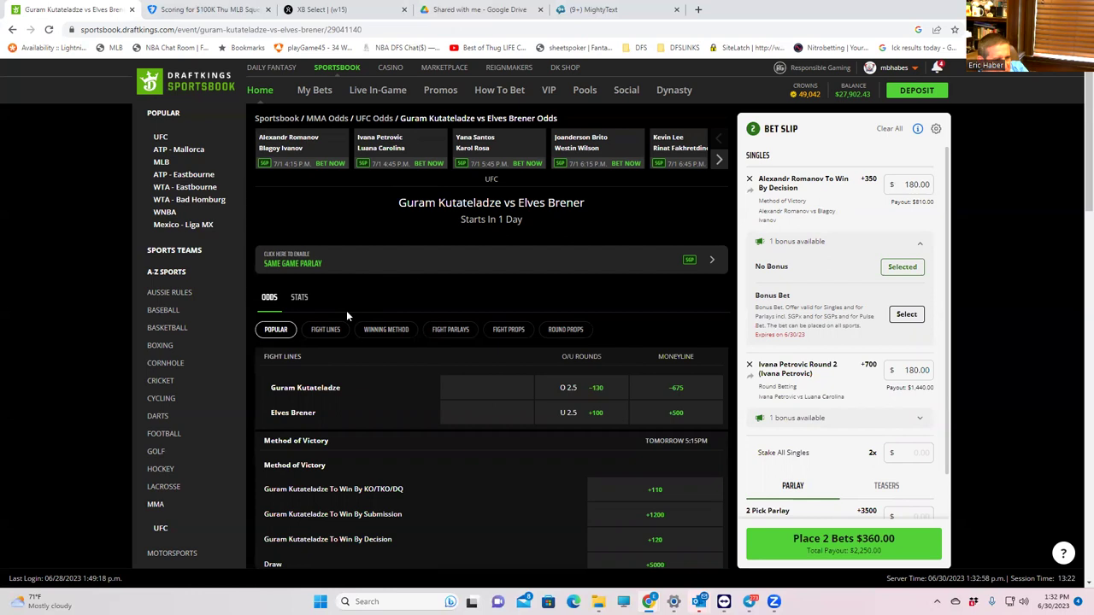
left_click(564, 331)
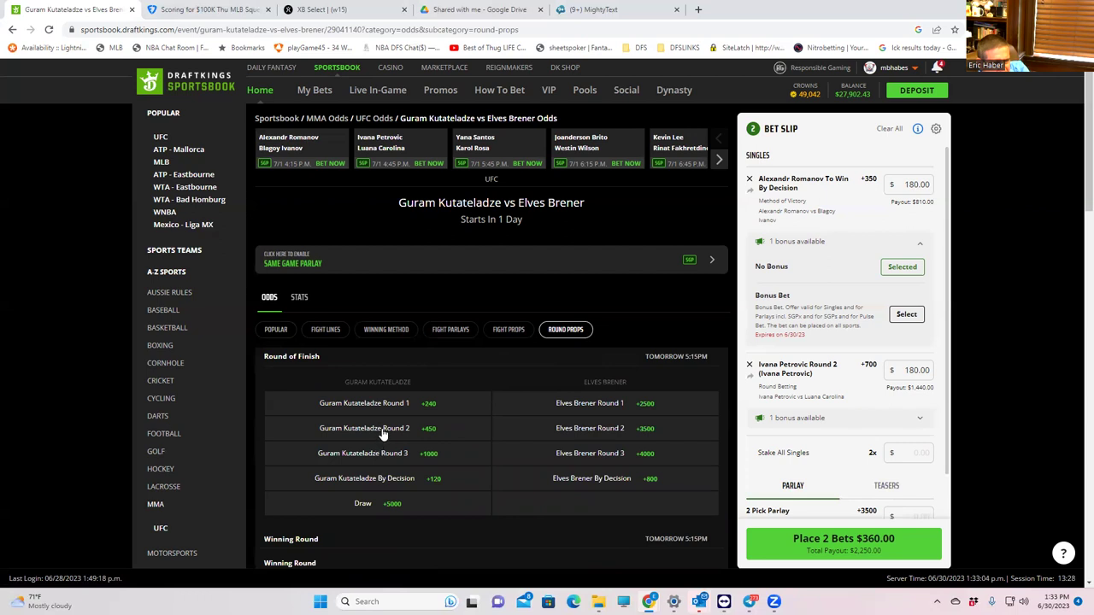
left_click(383, 432)
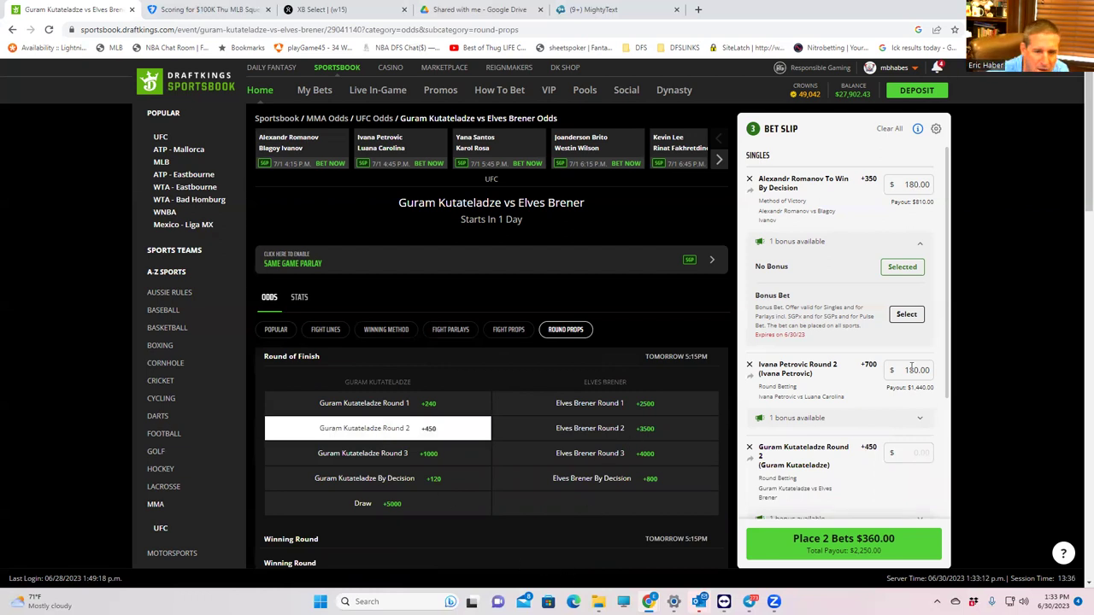
left_click(917, 451)
type("180")
left_click(902, 485)
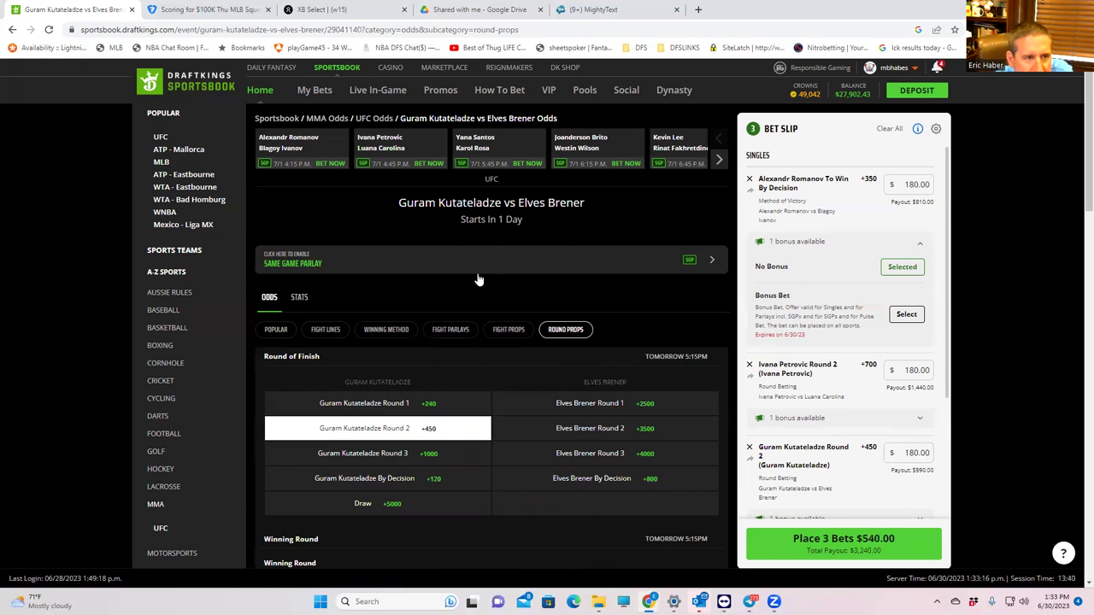
- Add Yana Santos's moneyline against Karol Rosa to the bet slip and stake $180 on it
left_click(458, 144)
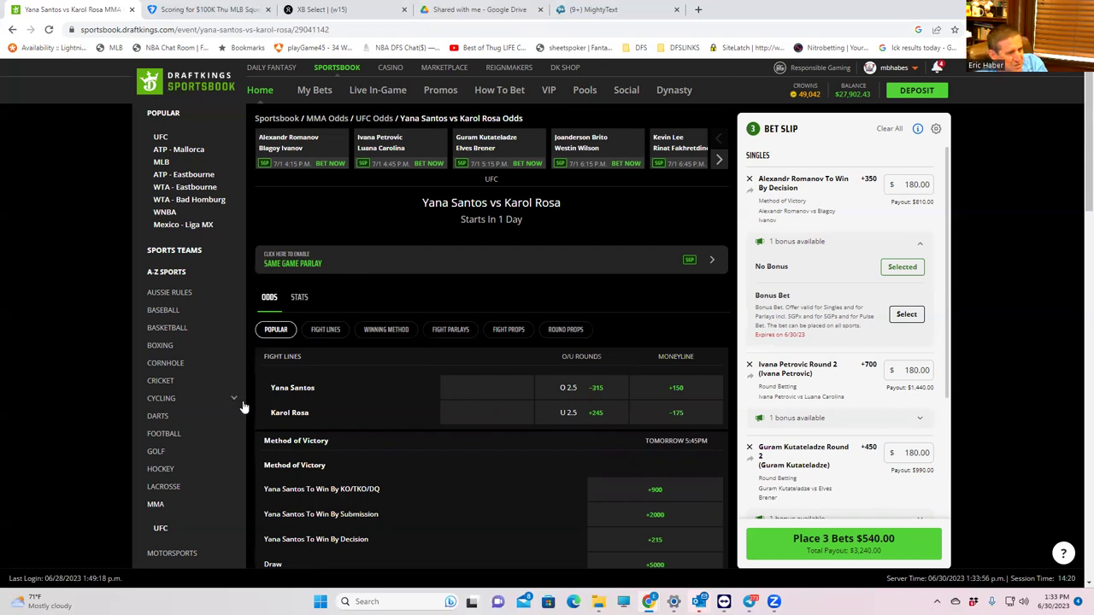
left_click(676, 388)
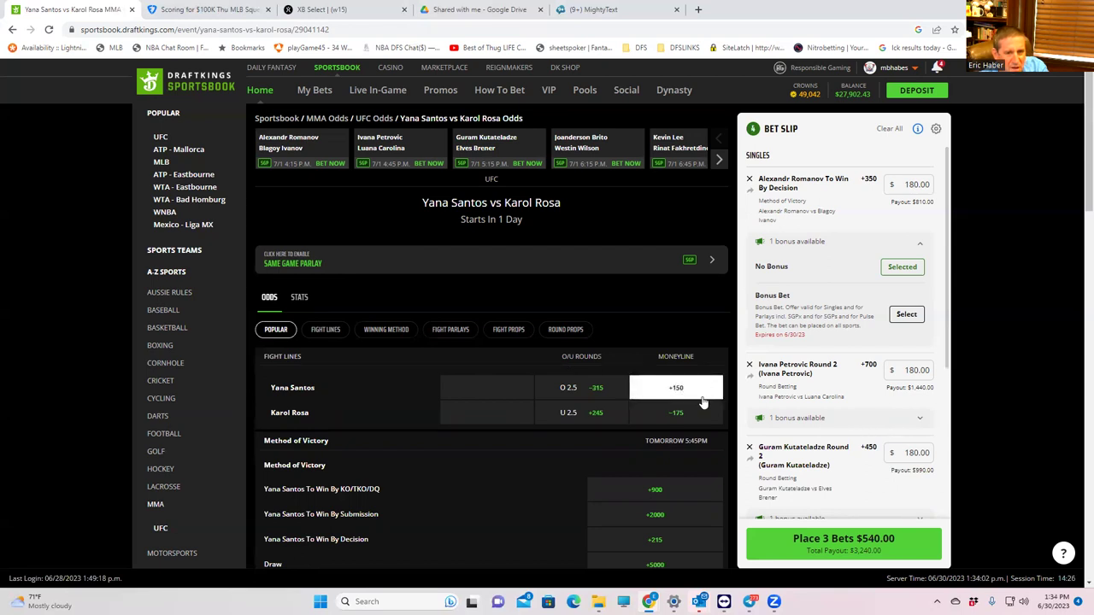
left_click(679, 390)
scroll(769, 366, "down", 3)
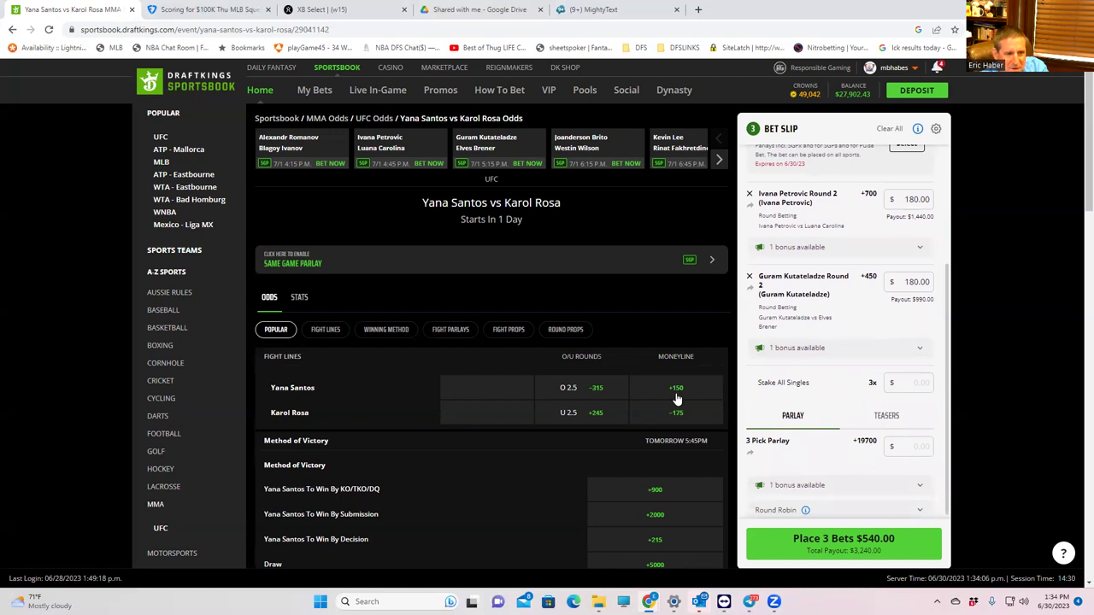
left_click(675, 394)
left_click(913, 379)
type("180")
left_click(872, 422)
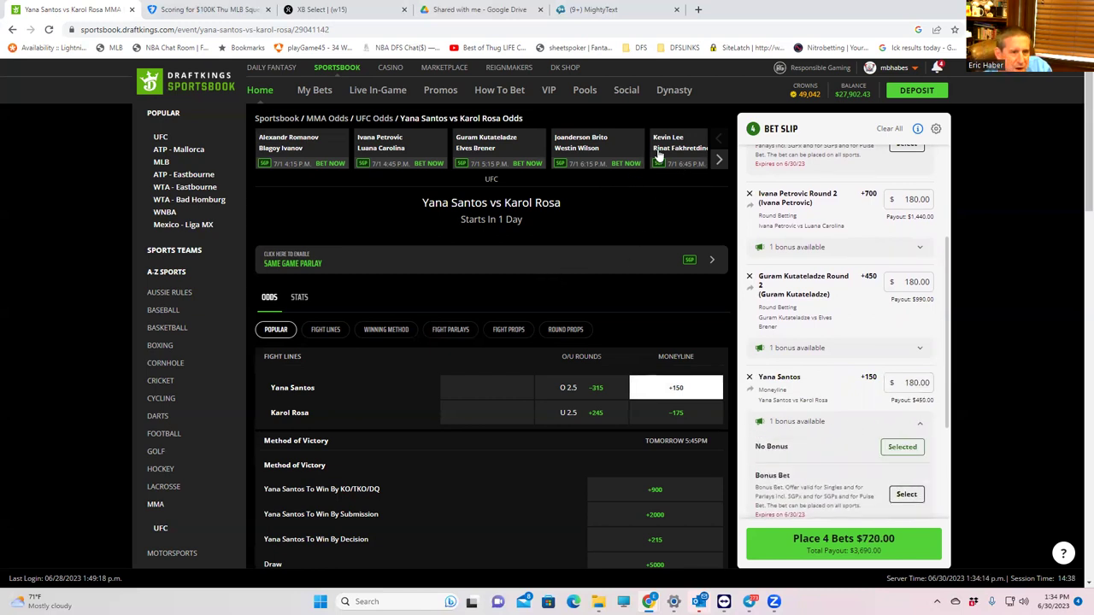
- Add the Joanderson Brito Round 2 prop from the Westin Wilson fight with a $180 wager
left_click(588, 141)
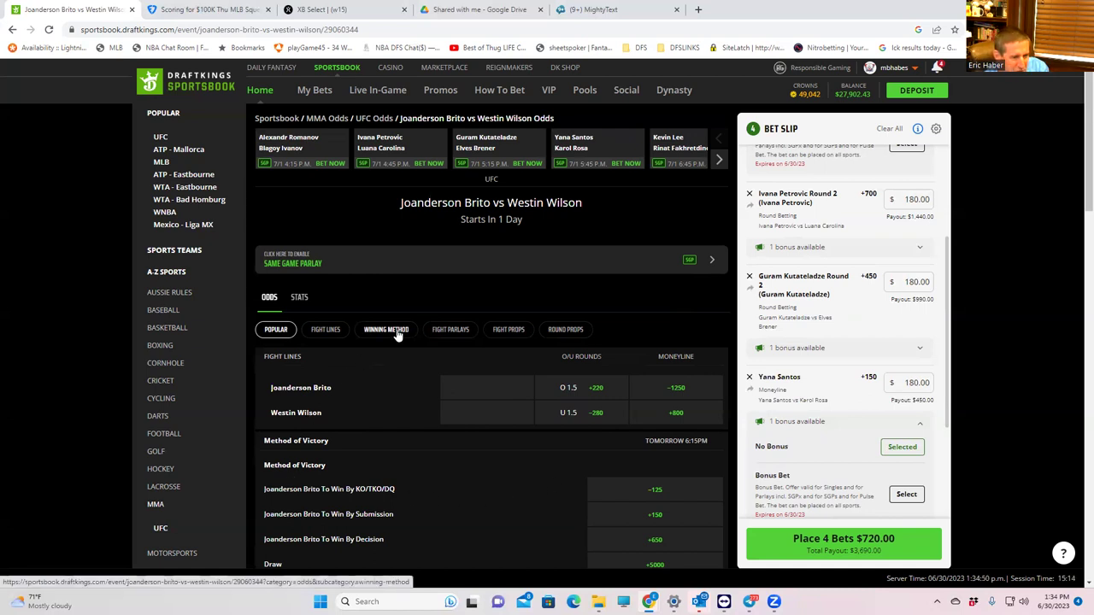
left_click(564, 333)
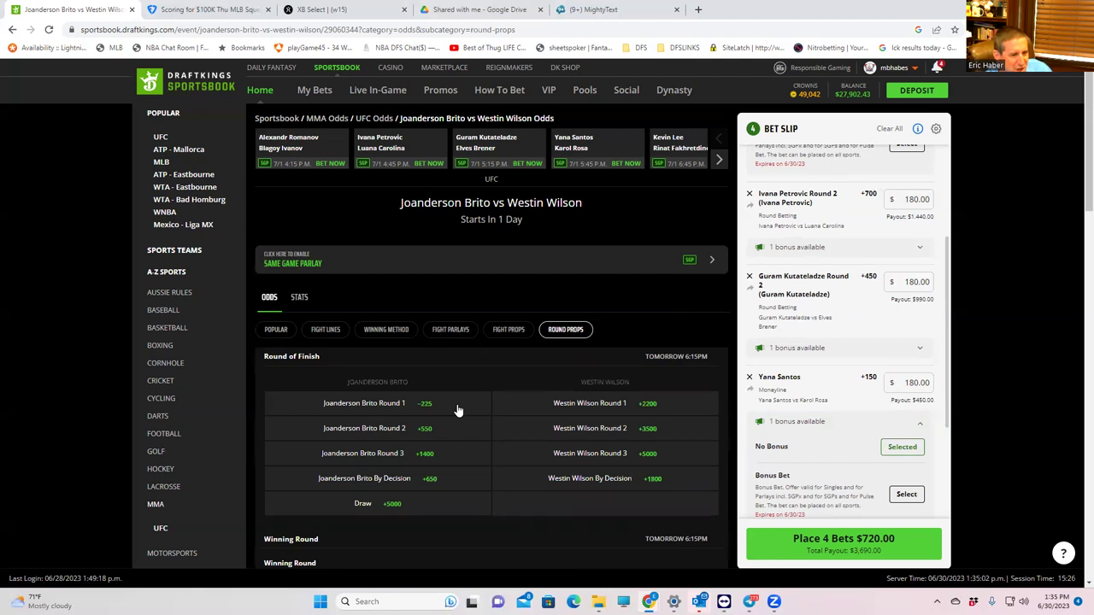
left_click(370, 435)
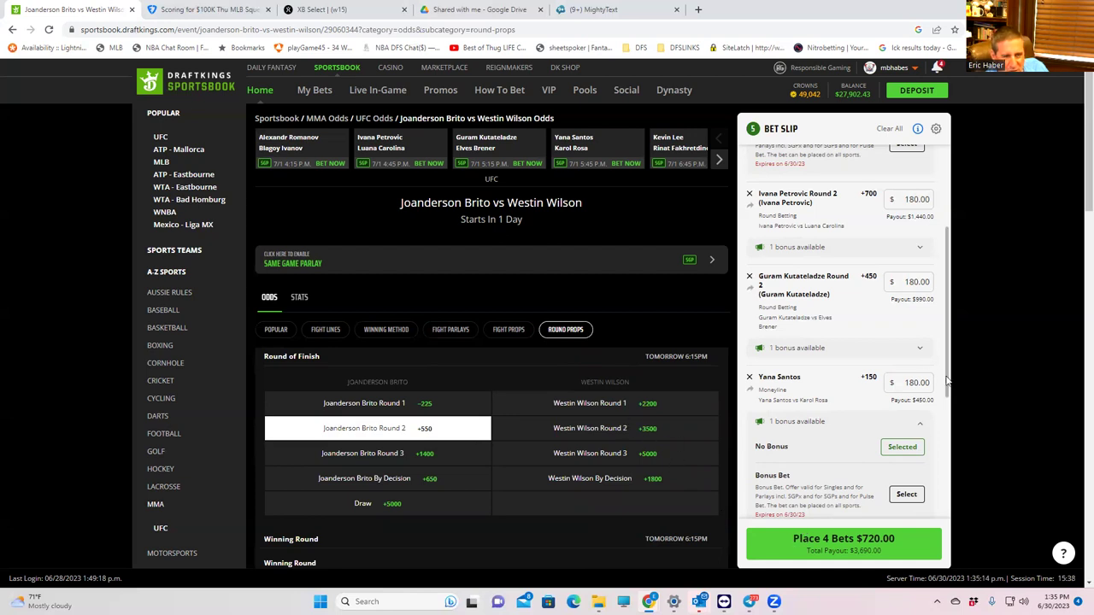
left_click_drag(946, 381, 944, 493)
left_click(908, 330)
type("180")
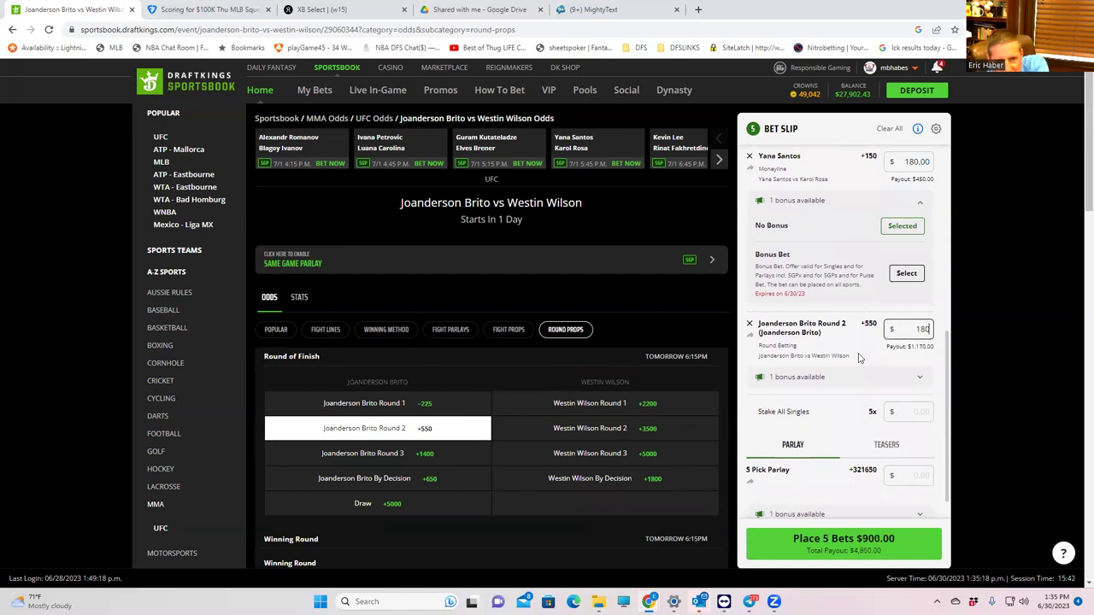
left_click(607, 310)
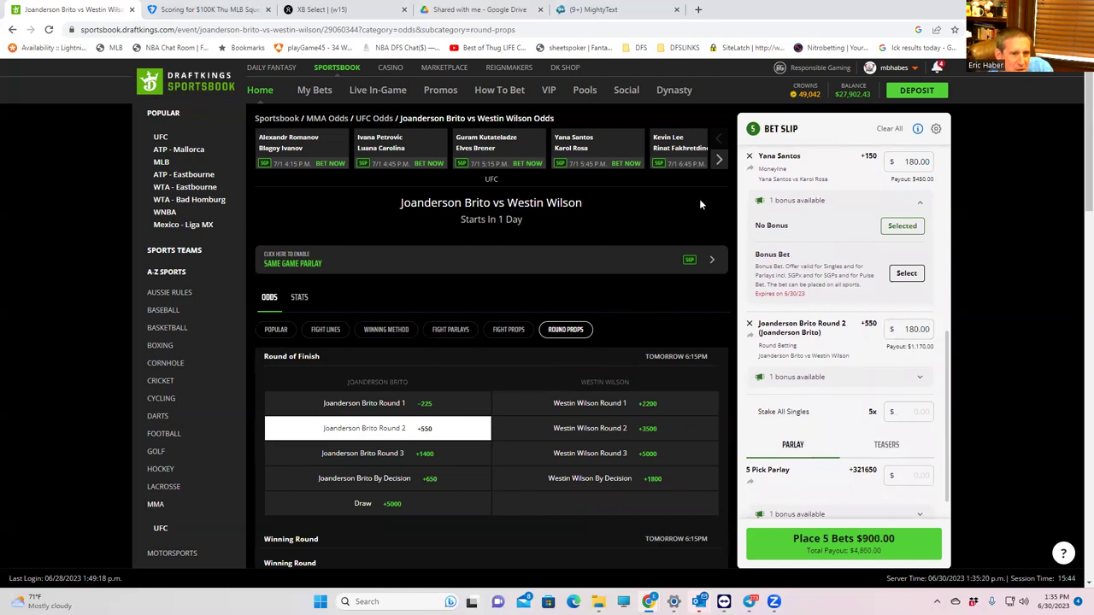
- Add Kevin Lee's moneyline against Rinat Fakhretdinov to the bet slip with a $180 wager
left_click(703, 155)
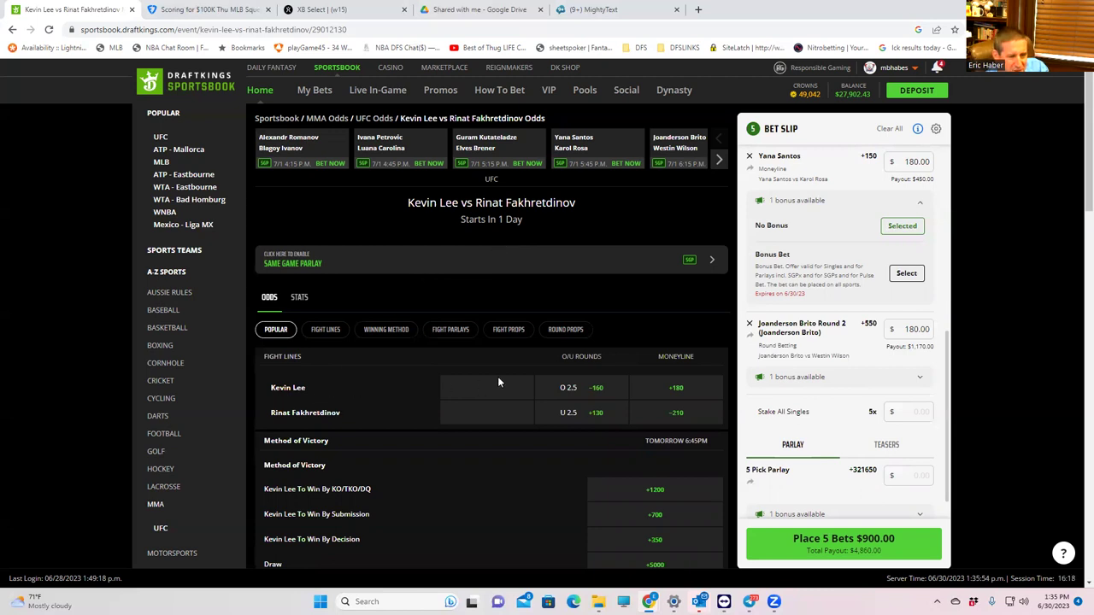
left_click(679, 390)
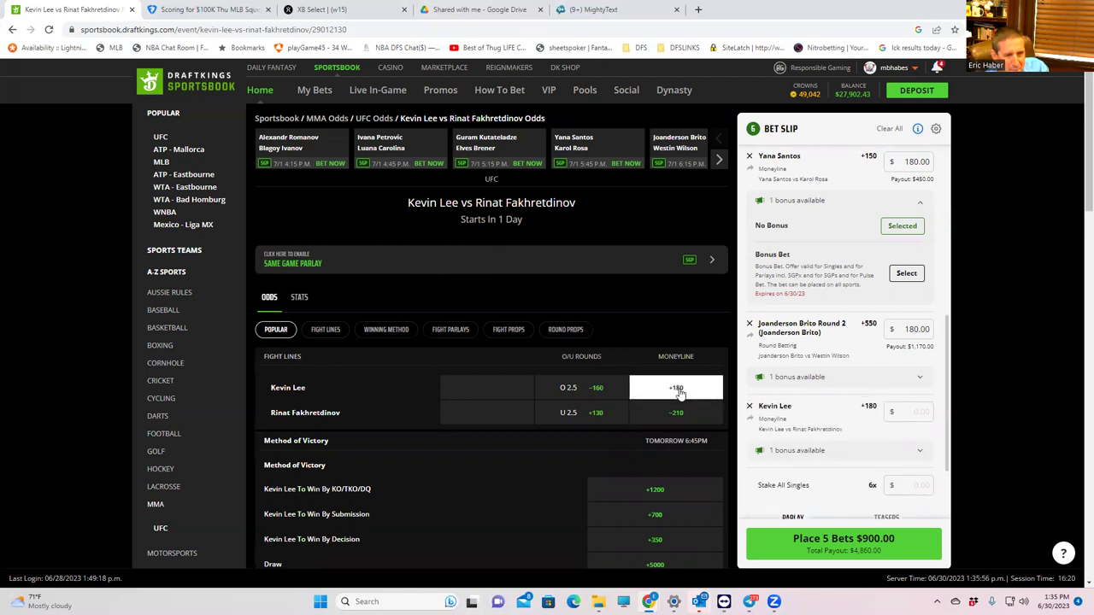
left_click(915, 410)
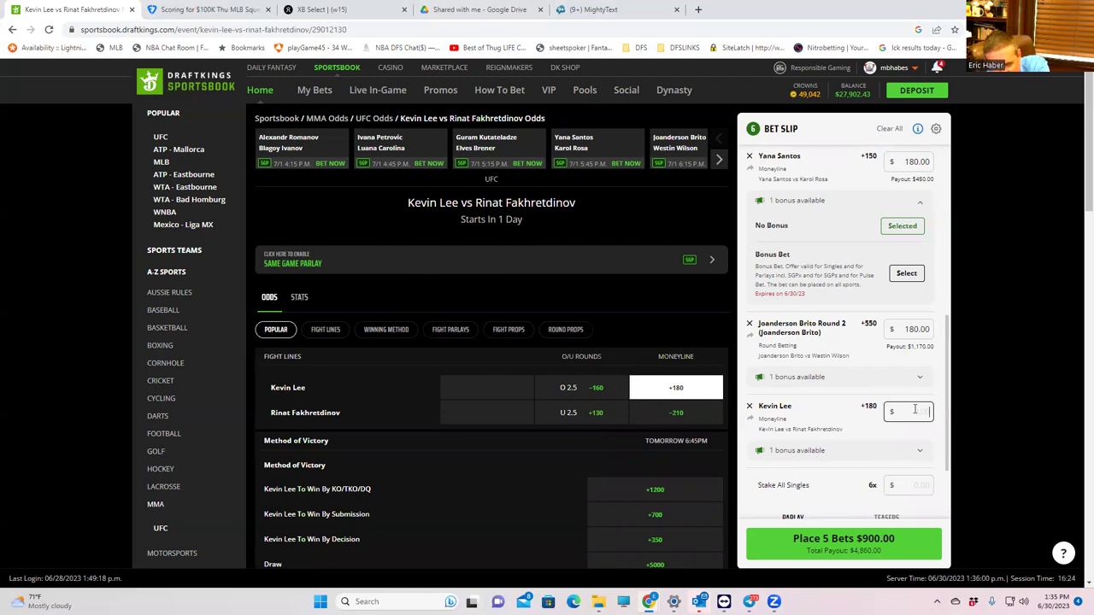
type("180")
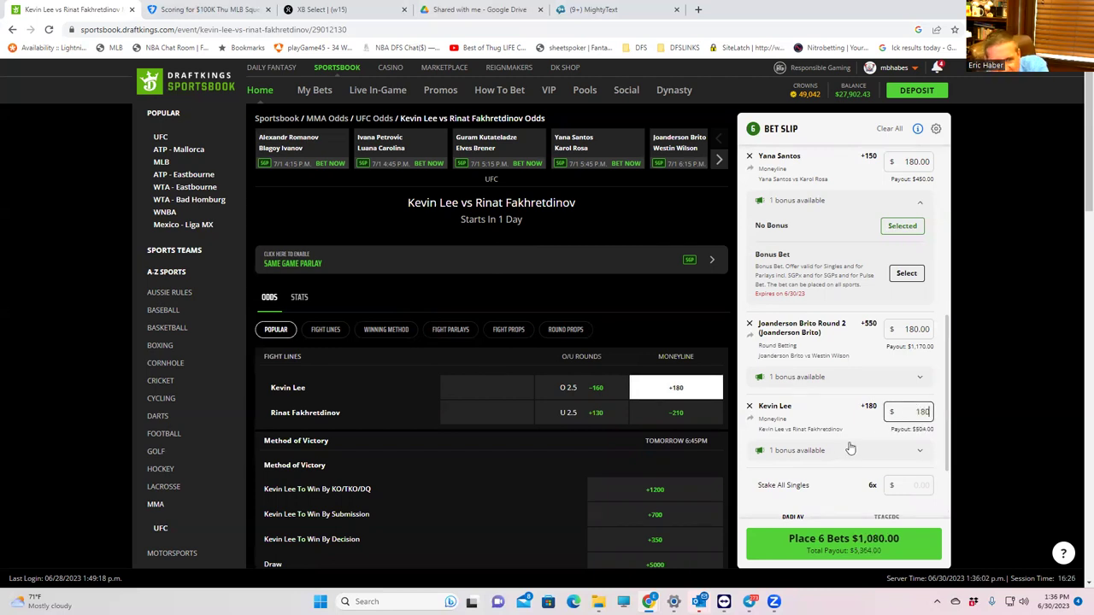
left_click(846, 448)
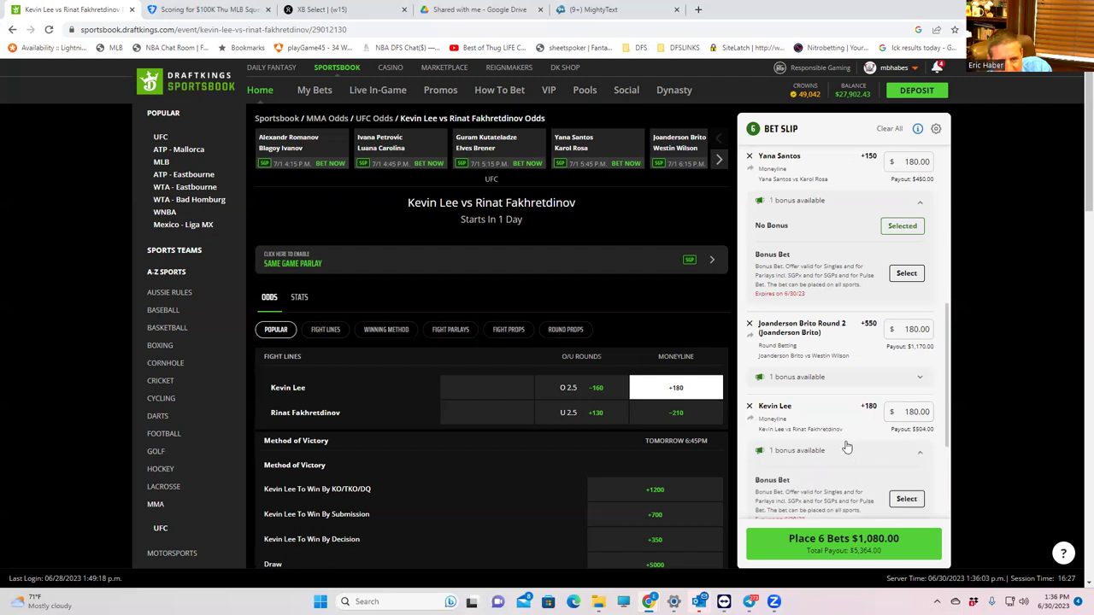
- Add Nursulton Ruziboev's moneyline against Brunno Ferreira to the bet slip with a $180 wager
left_click(719, 157)
left_click(721, 159)
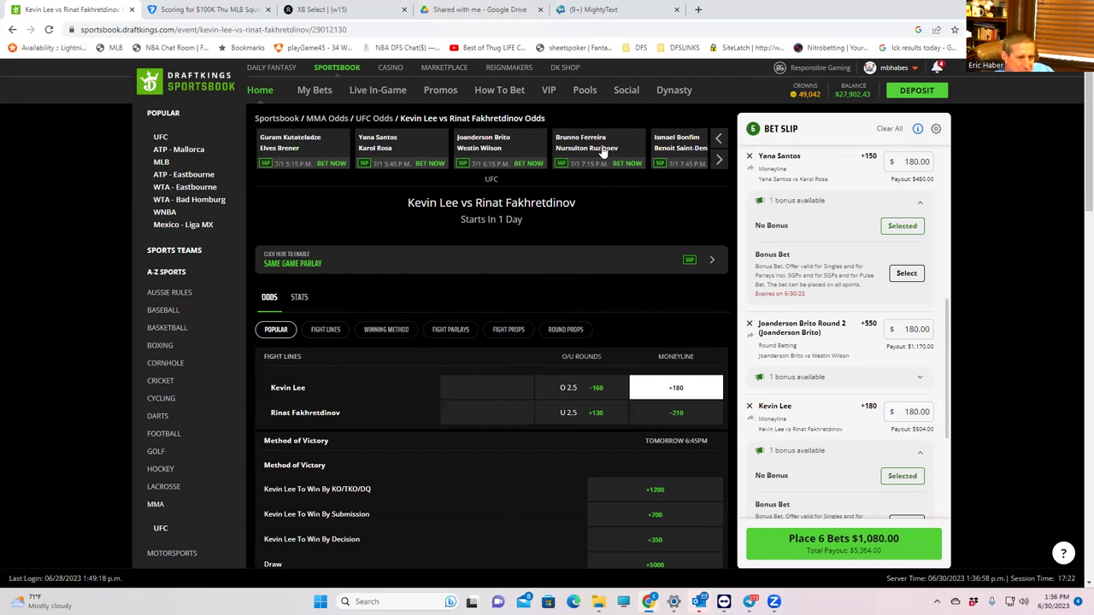
left_click(603, 150)
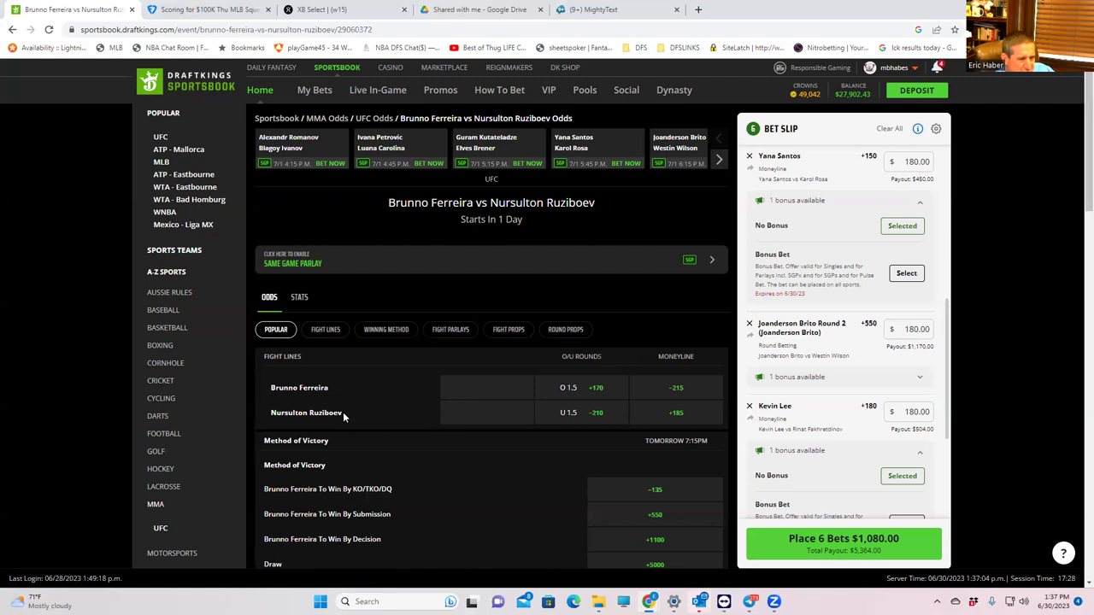
left_click(669, 414)
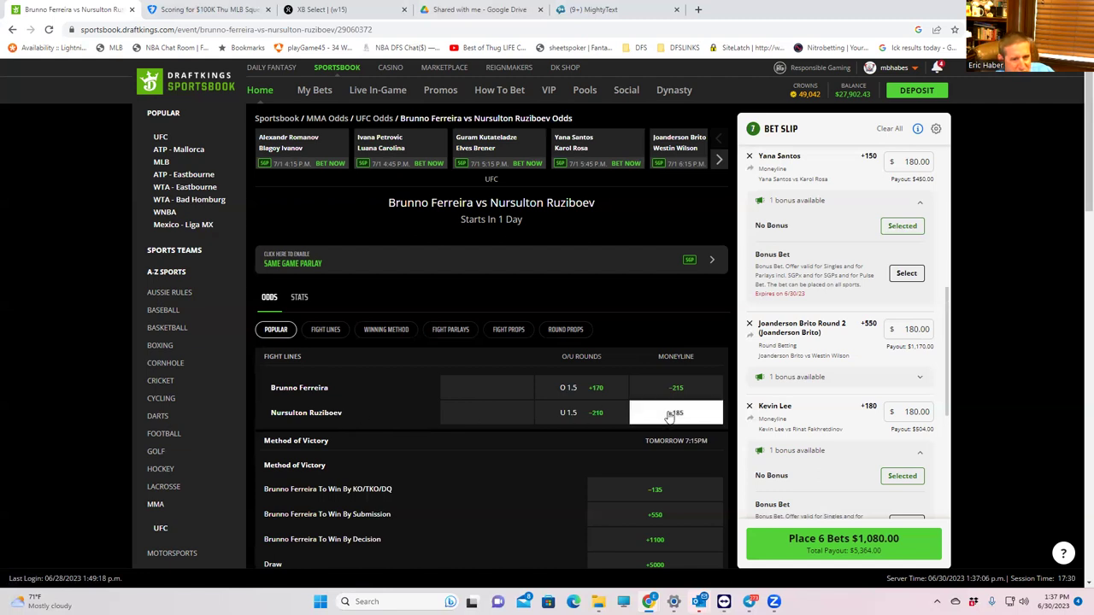
scroll(866, 393, "down", 2)
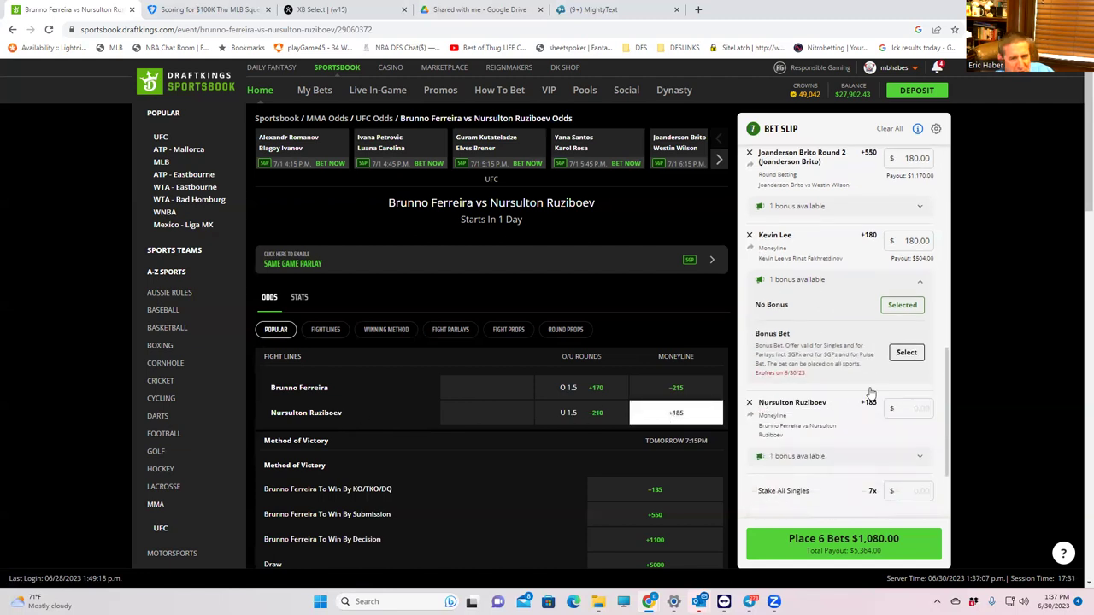
left_click(921, 408)
type("1")
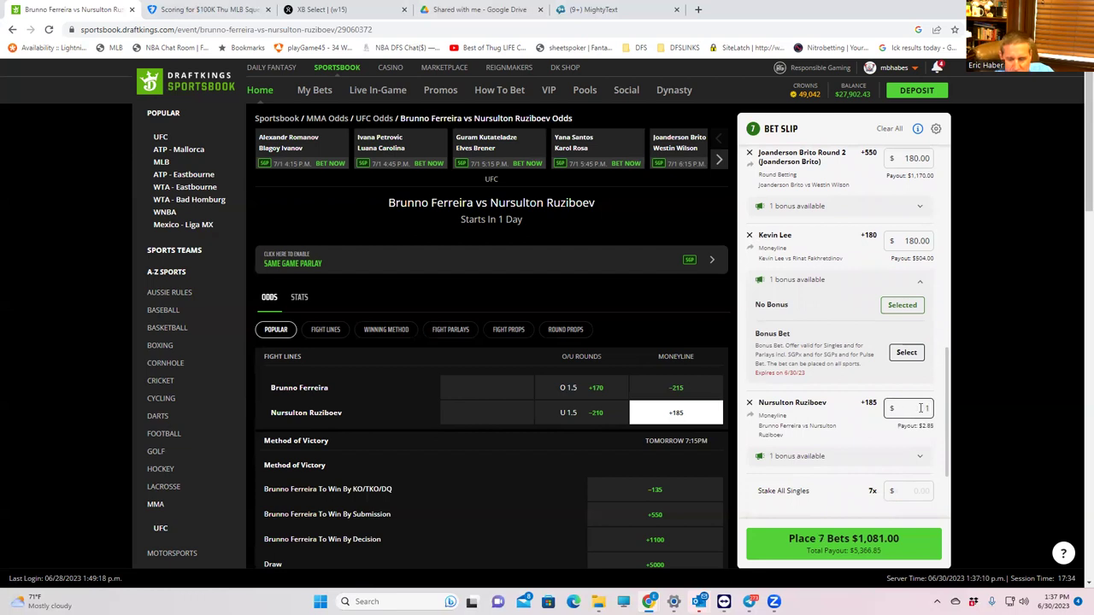
type("80")
left_click(864, 447)
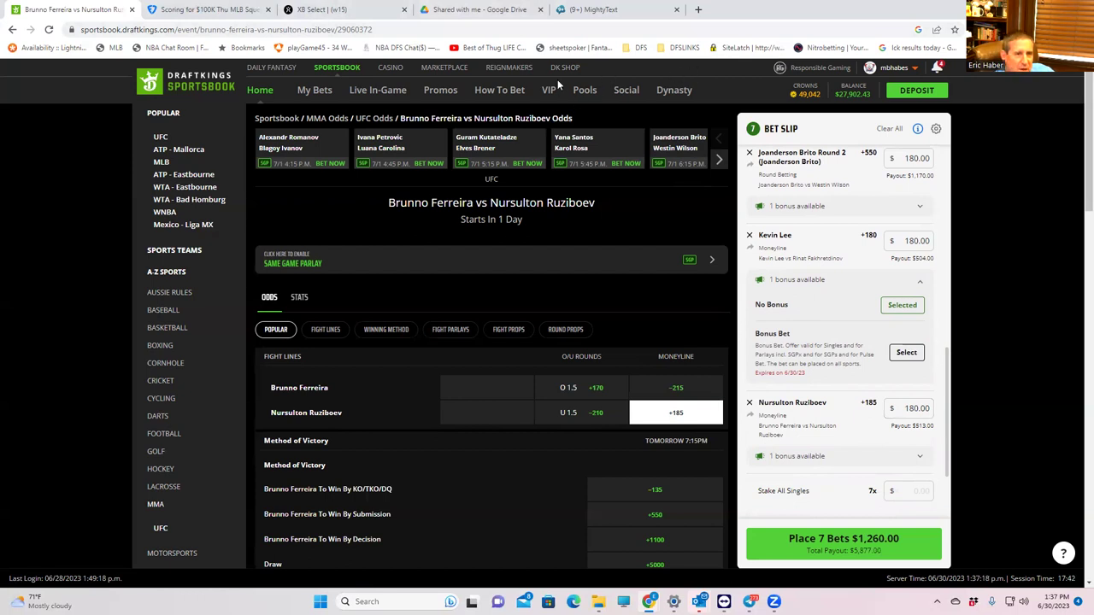
- Add Ismael Bonfim To Win By Submission from the Benoit Saint-Denis fight with a $180 wager
left_click(721, 162)
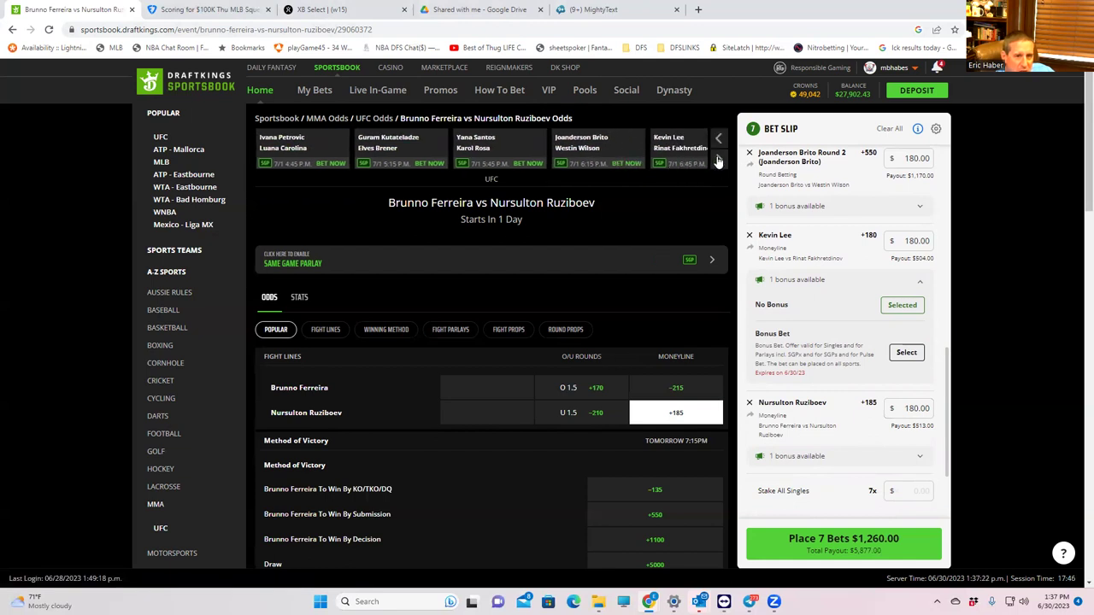
left_click(719, 161)
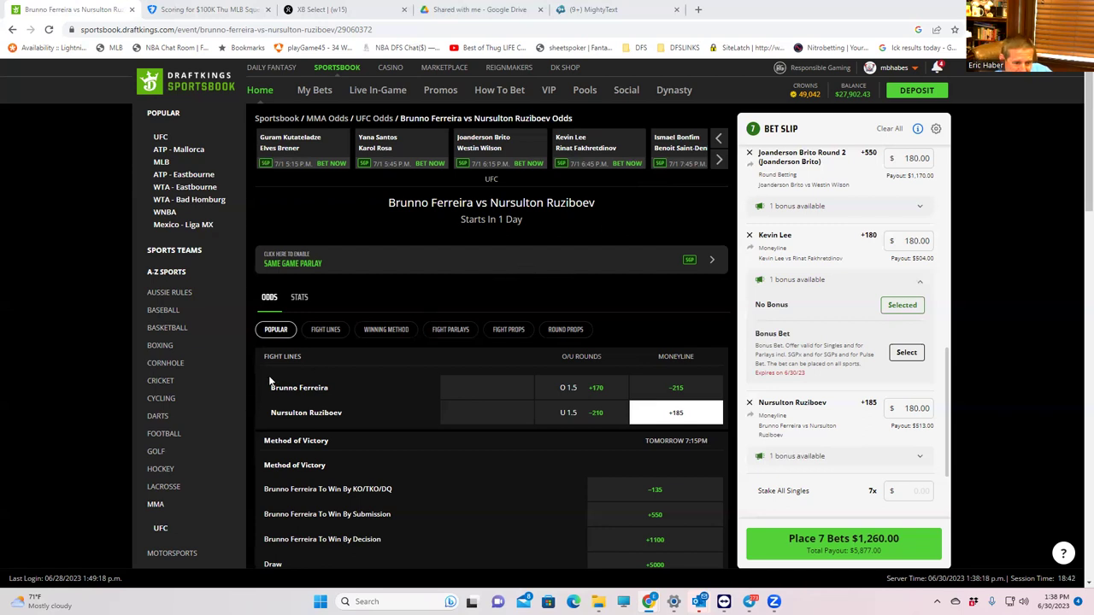
left_click(655, 149)
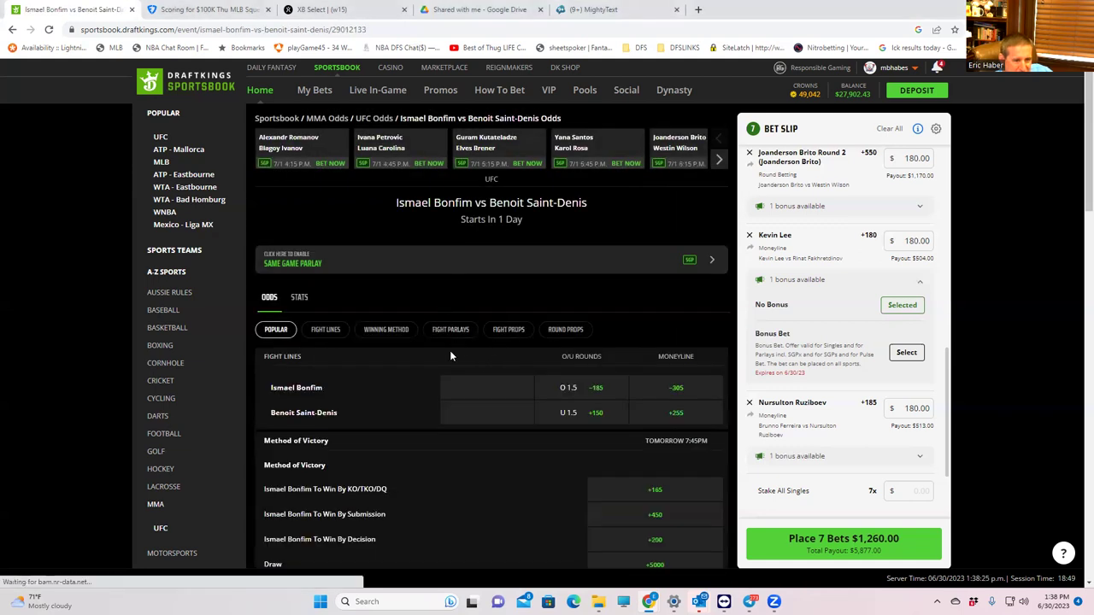
scroll(500, 417, "down", 2)
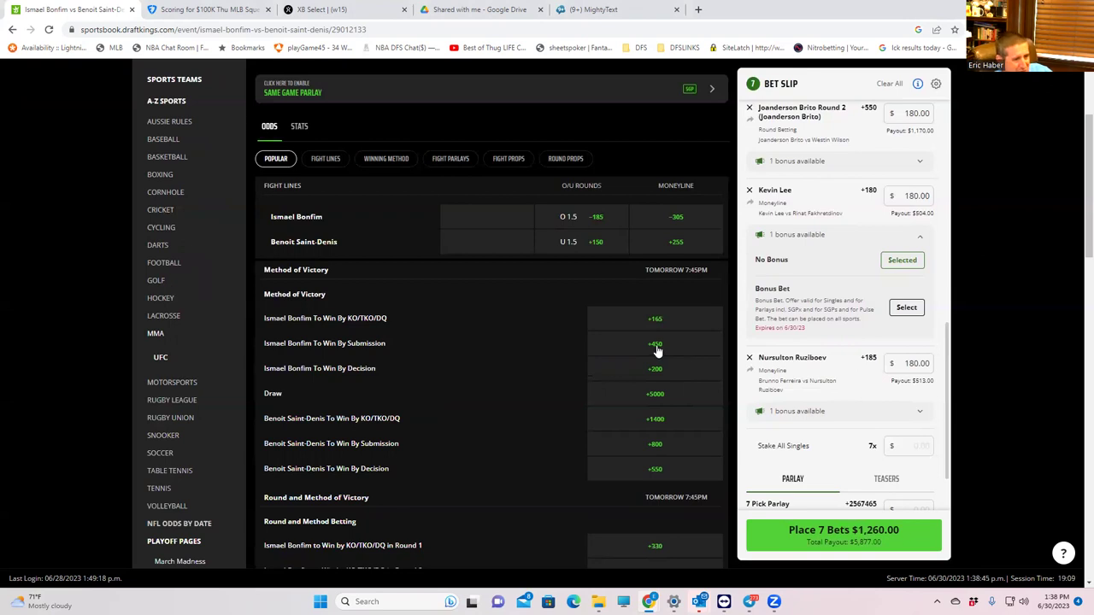
left_click(656, 346)
left_click(916, 442)
type("180")
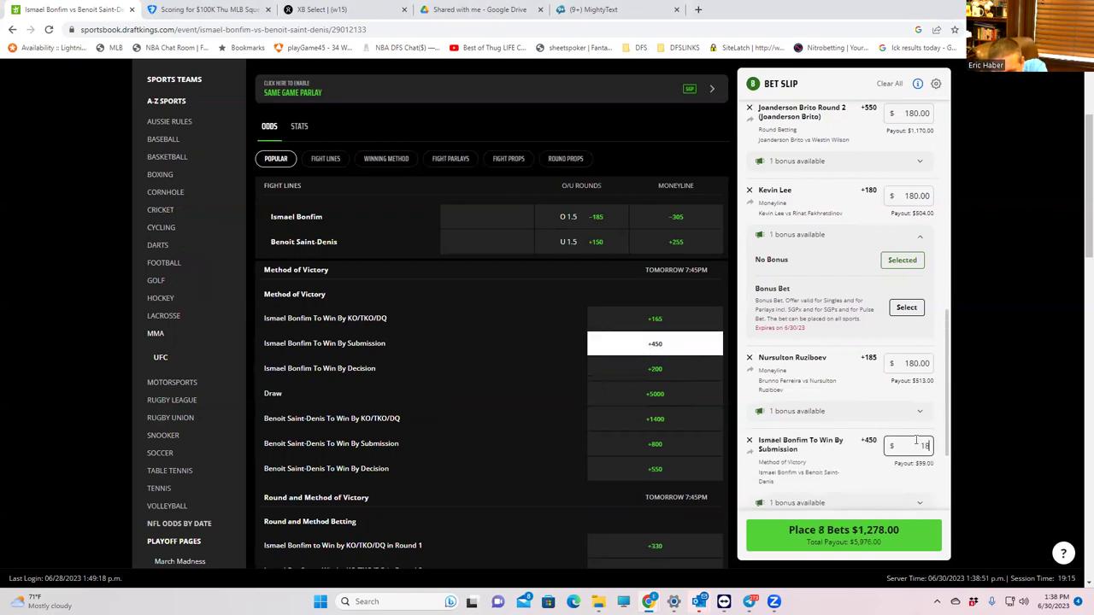
left_click(855, 468)
- Add Ariane Lipski's moneyline against Melissa Gatto to the bet slip and stake $180 on it
scroll(686, 304, "up", 2)
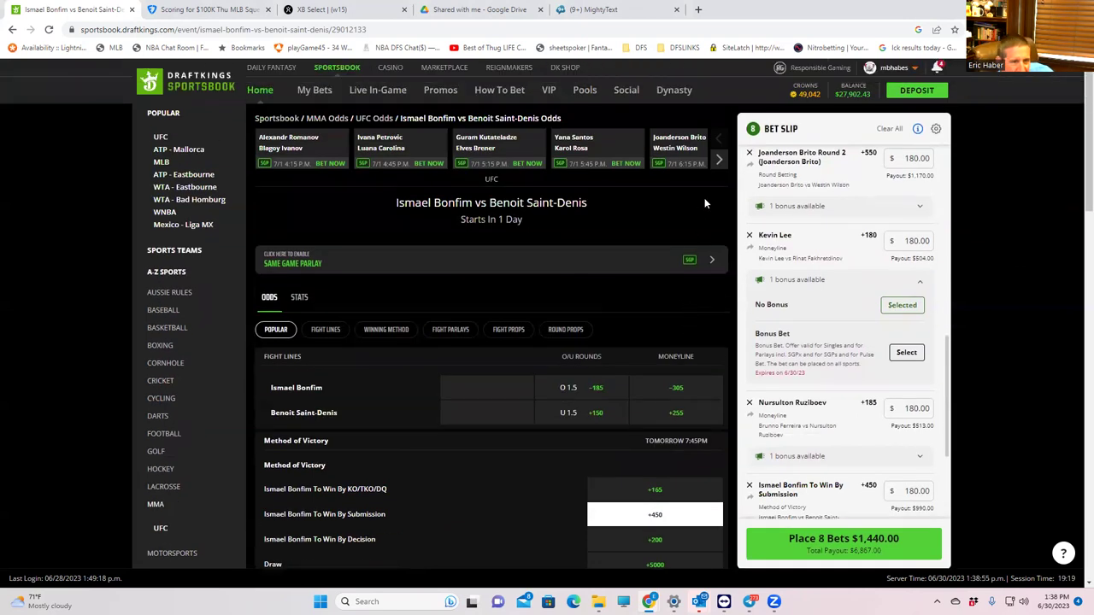
left_click(719, 159)
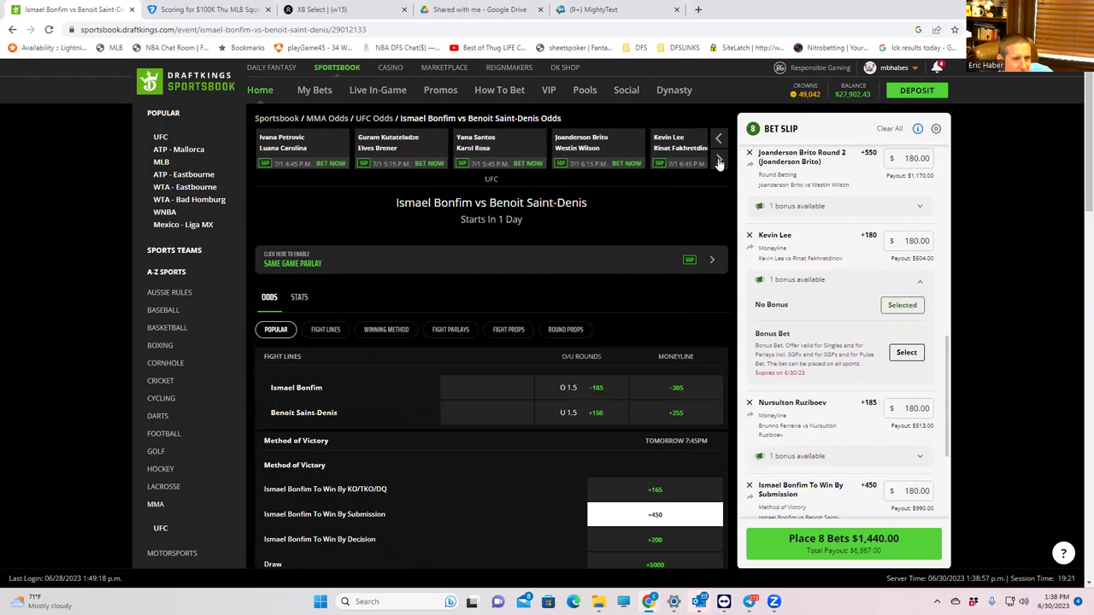
left_click(719, 163)
left_click(719, 162)
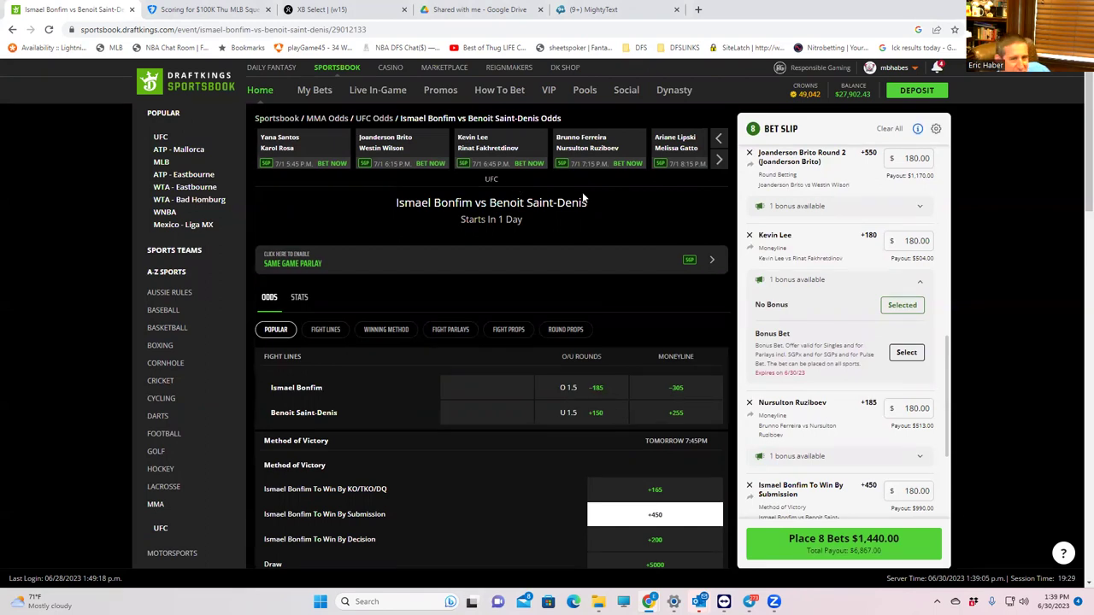
left_click(686, 142)
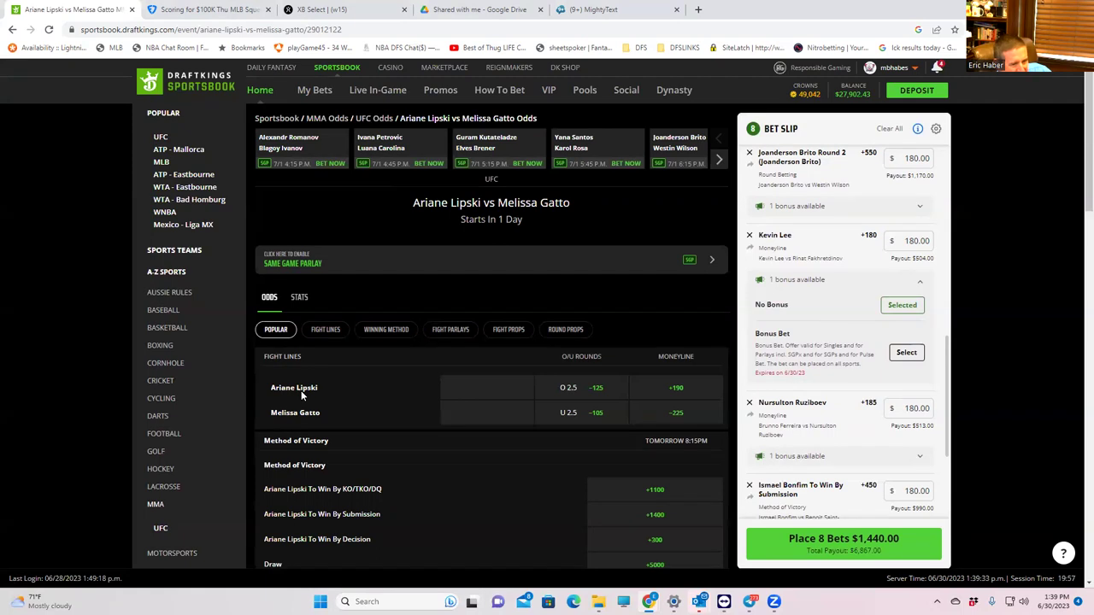
left_click(671, 390)
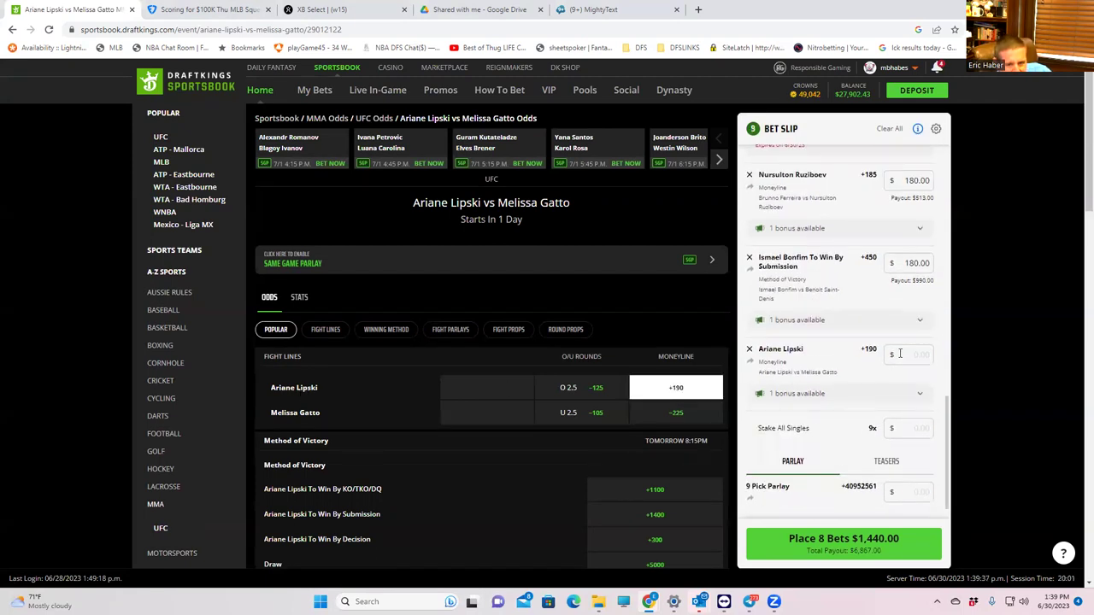
left_click(906, 352)
type("180")
left_click(901, 384)
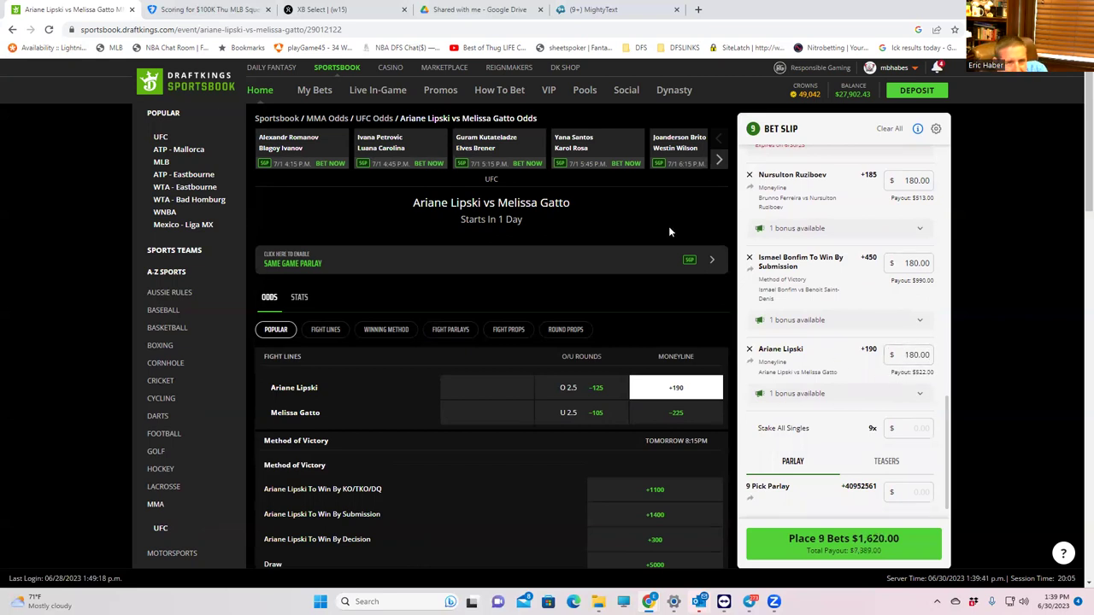
- Open the odds page for the Max Griffin vs Michael Morales fight
left_click(723, 161)
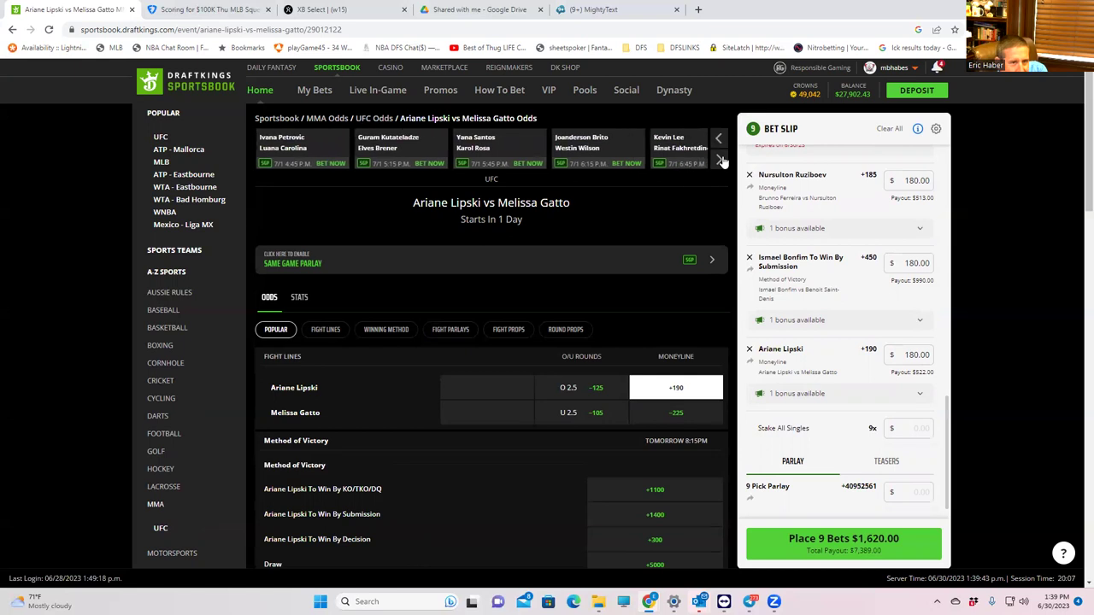
left_click(721, 162)
left_click(722, 163)
left_click(722, 162)
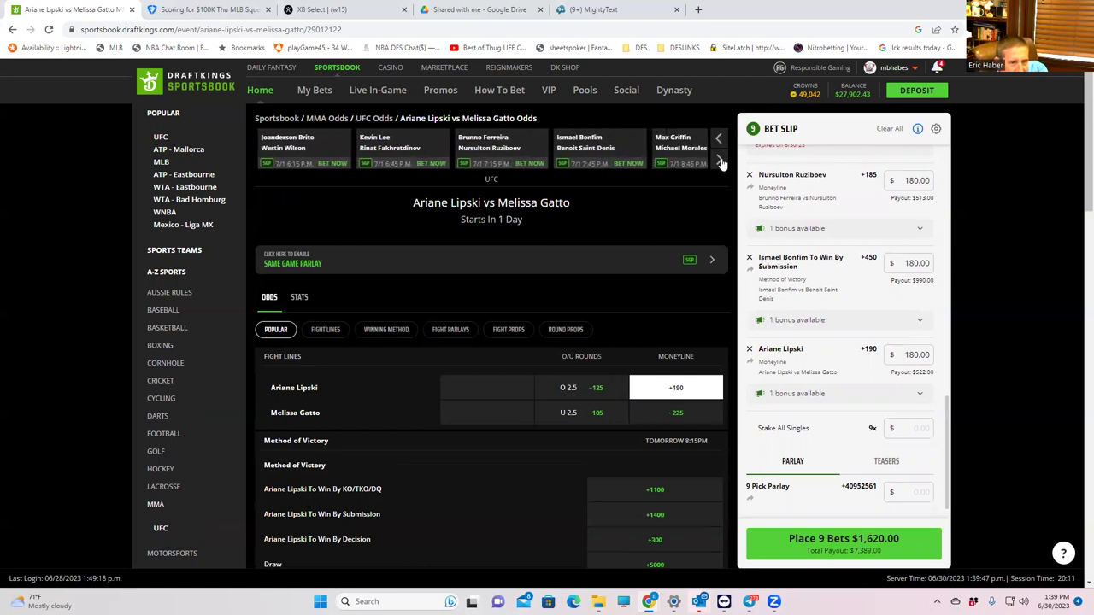
left_click(700, 152)
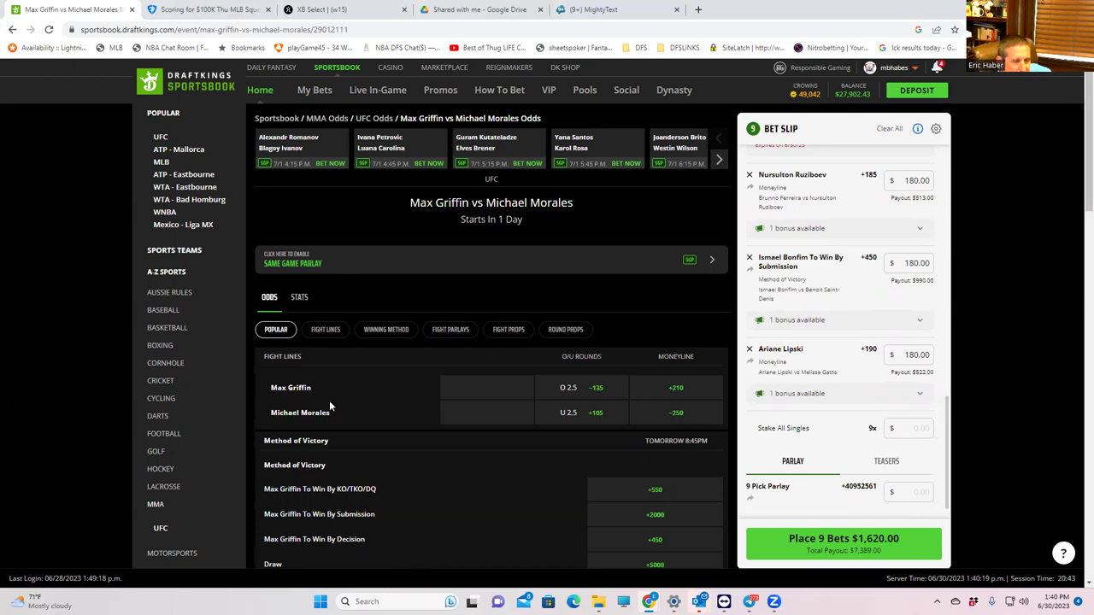
- Add the double chance Michael Morales to Win by KO/TKO/DQ or Submission with a $180 wager
left_click(554, 332)
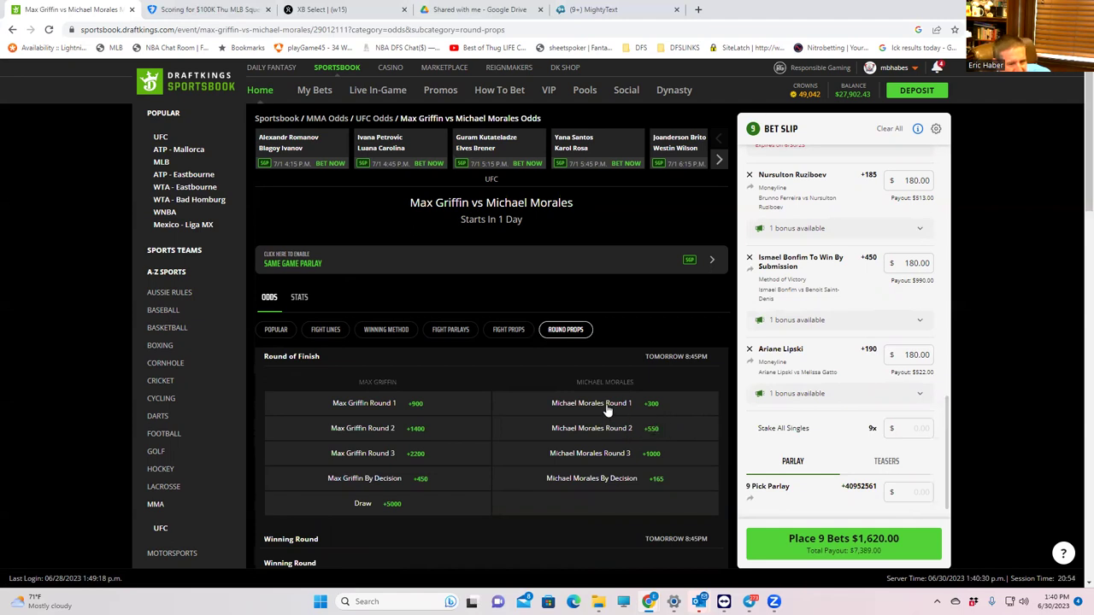
left_click(393, 332)
scroll(445, 430, "down", 2)
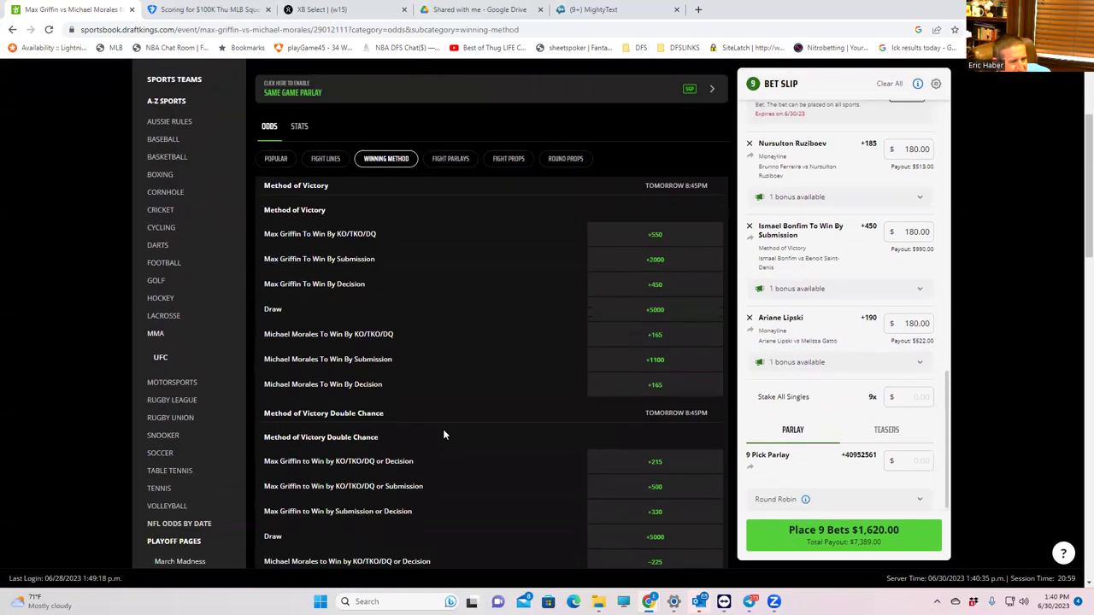
scroll(442, 436, "down", 1)
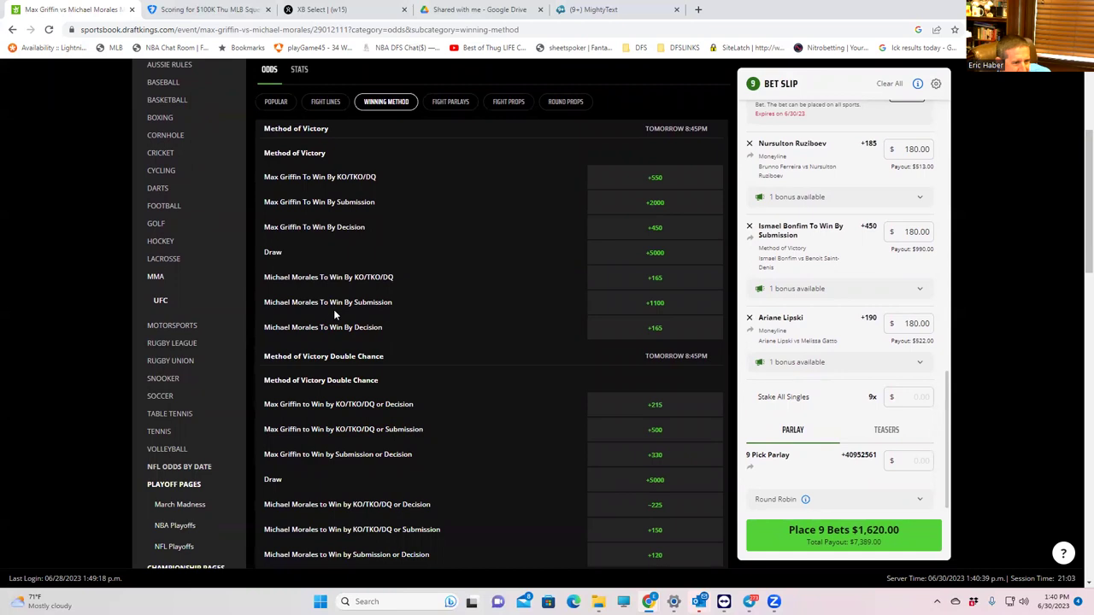
scroll(393, 367, "down", 2)
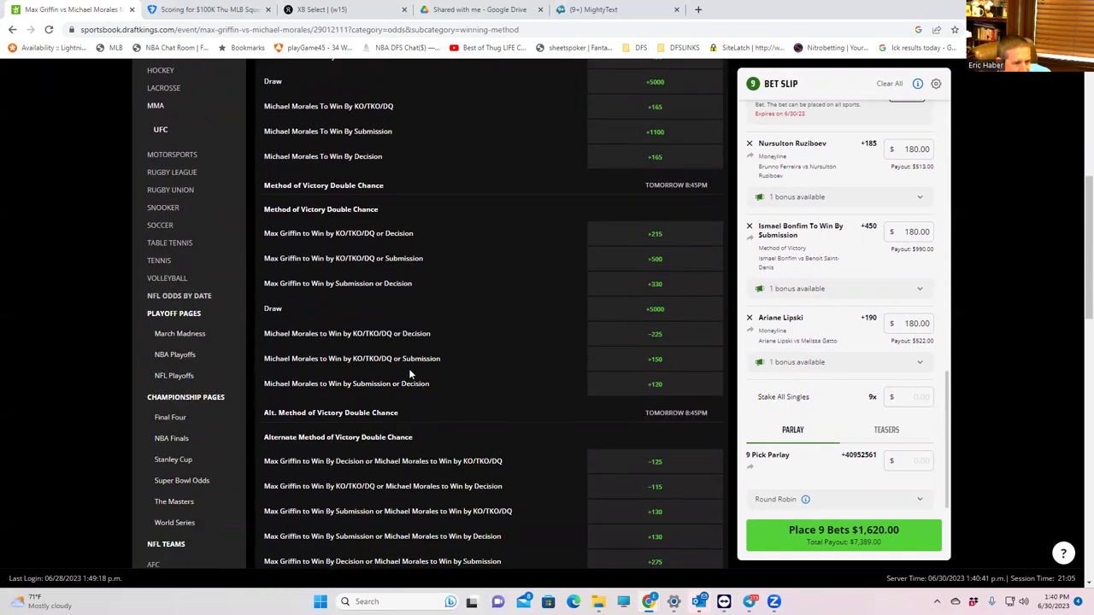
left_click(660, 365)
left_click(901, 379)
type("180")
- Open the odds page for the Damir Ismagulov vs Grant Dawson fight
scroll(901, 380, "up", 1)
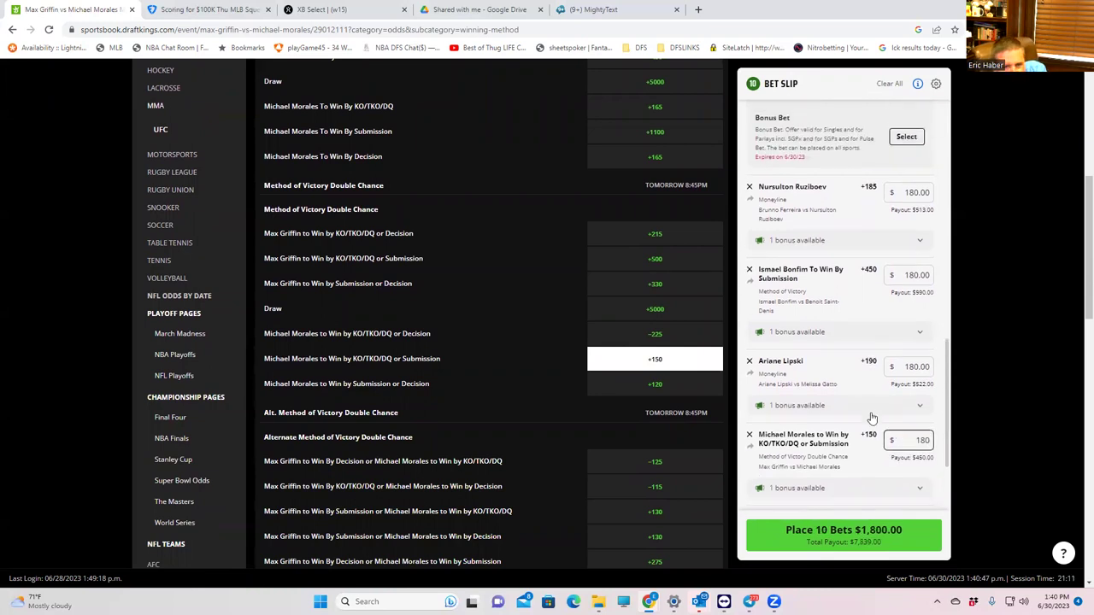
scroll(652, 333, "up", 3)
scroll(652, 333, "up", 3)
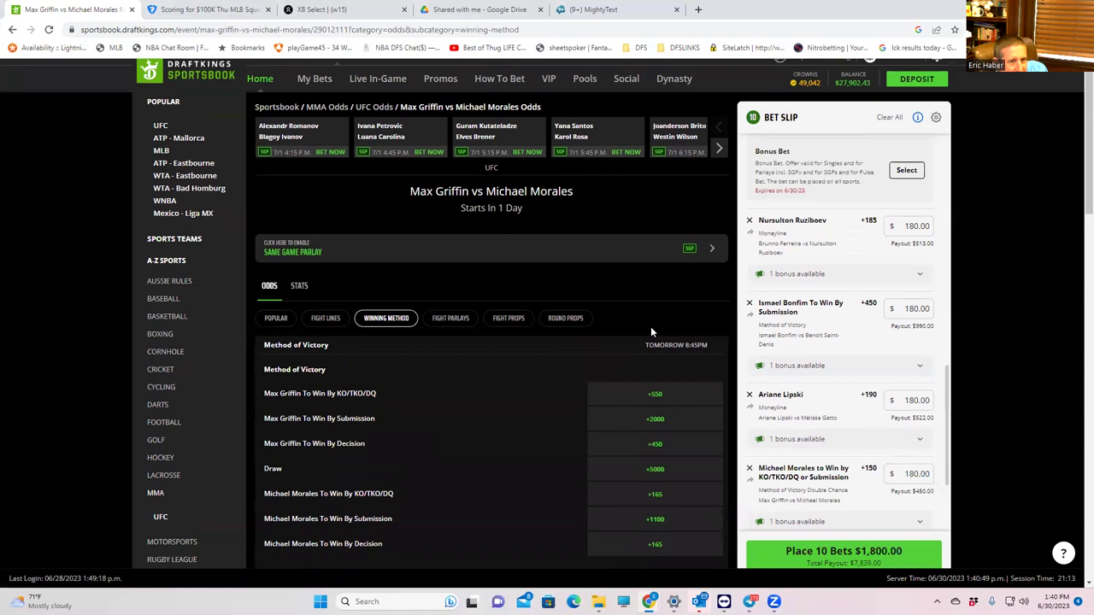
left_click(720, 164)
left_click(721, 165)
left_click(721, 164)
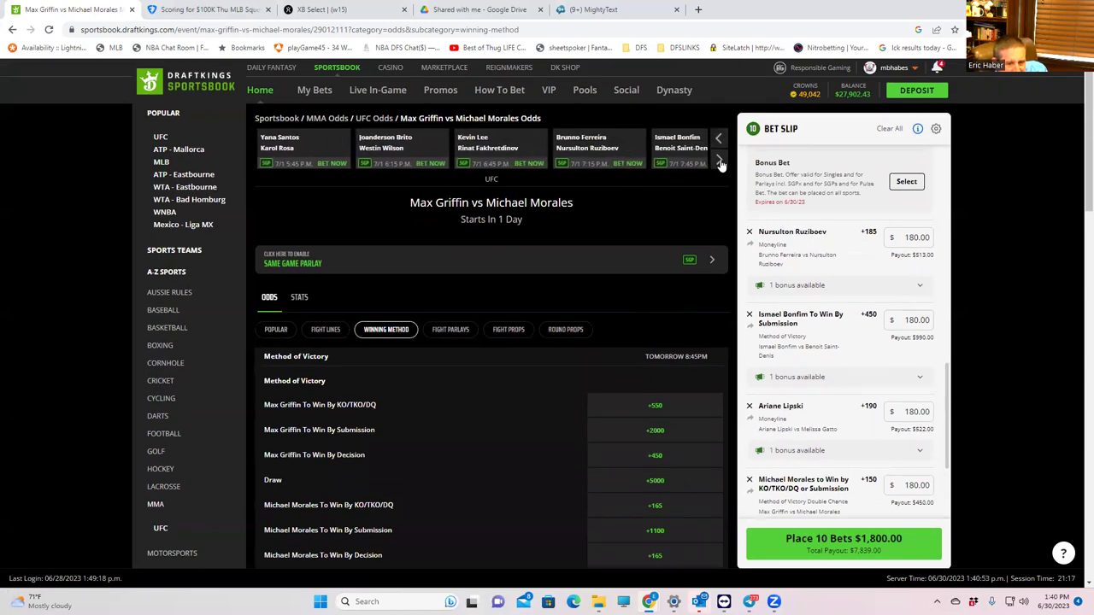
left_click(720, 164)
left_click(721, 164)
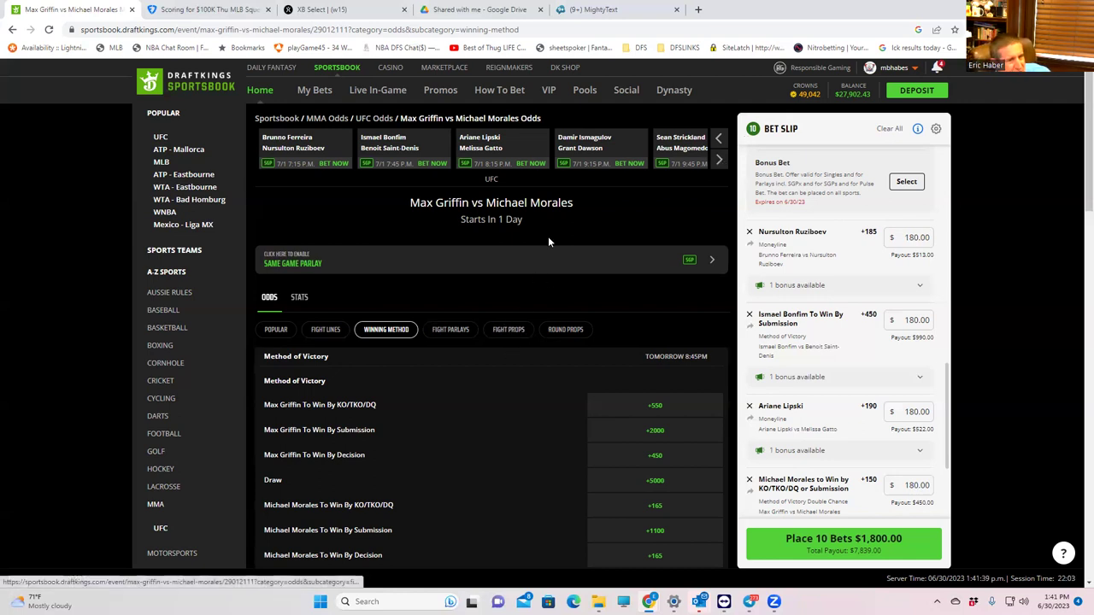
left_click(592, 142)
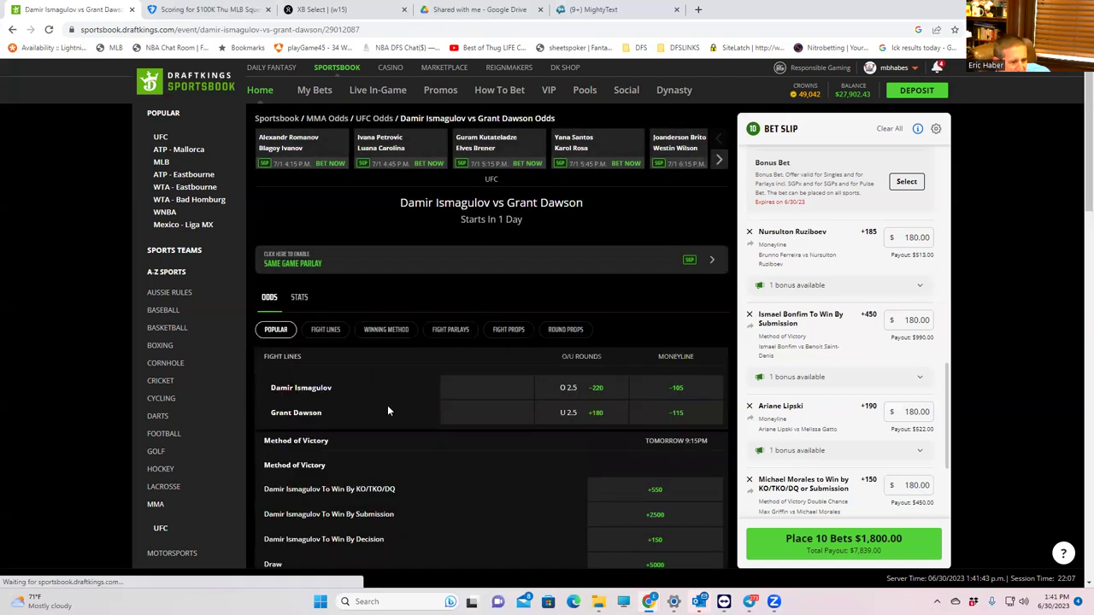
- Add the double chance Damir Ismagulov to Win by KO/TKO/DQ or Submission with a $180 wager
scroll(419, 379, "down", 1)
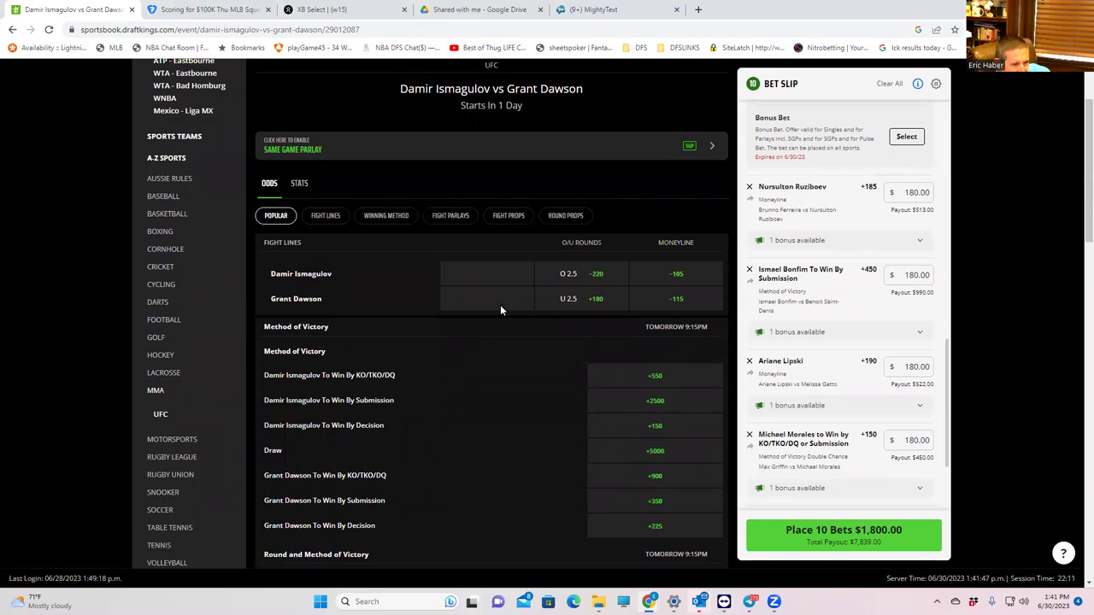
left_click(386, 217)
scroll(473, 413, "down", 2)
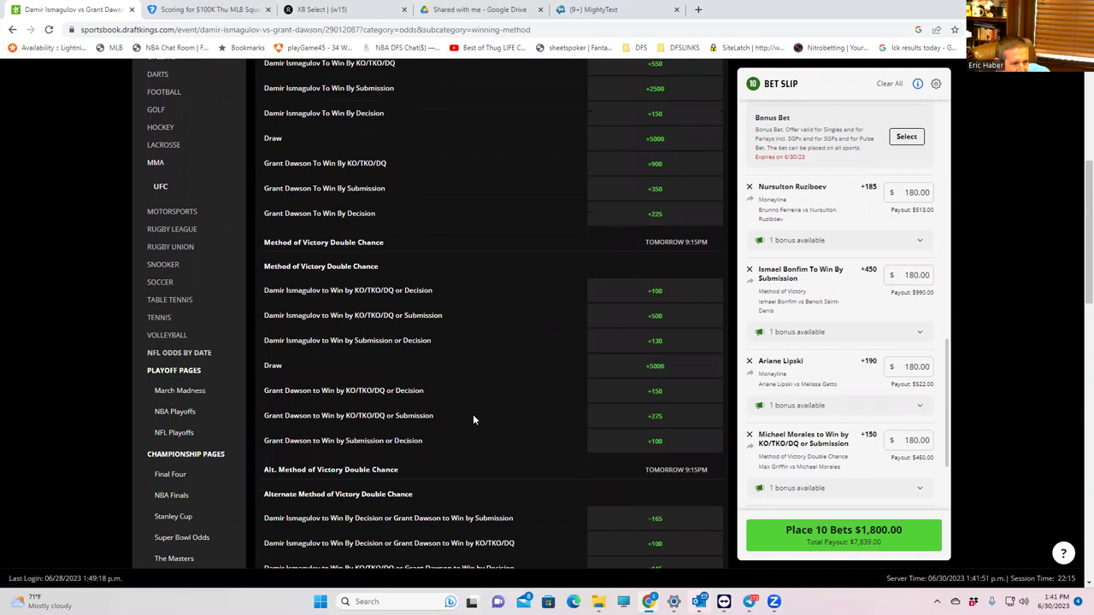
left_click(656, 316)
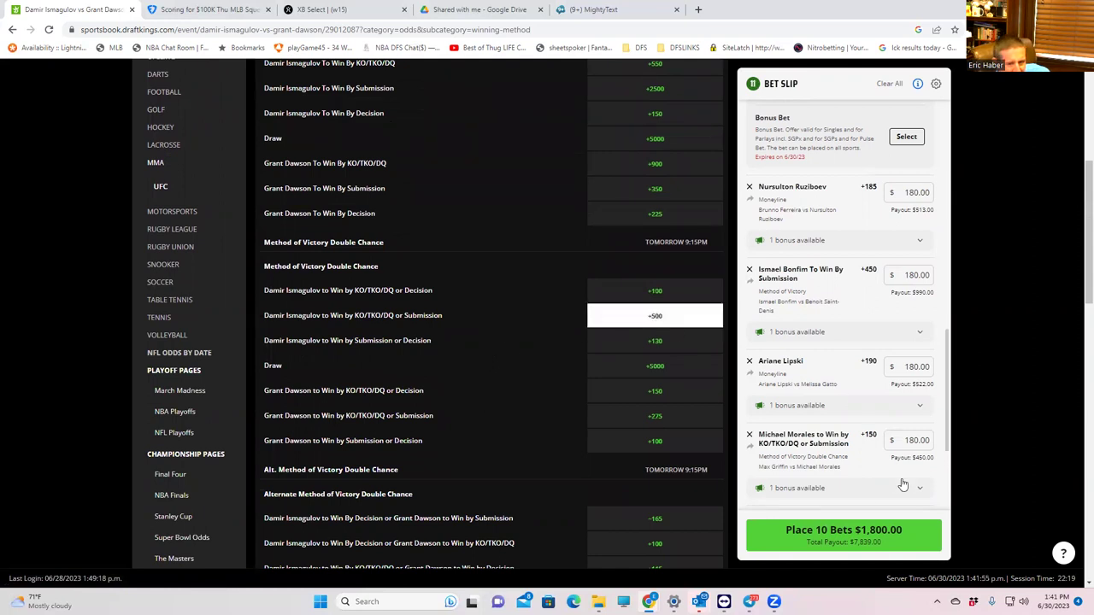
scroll(897, 418, "down", 3)
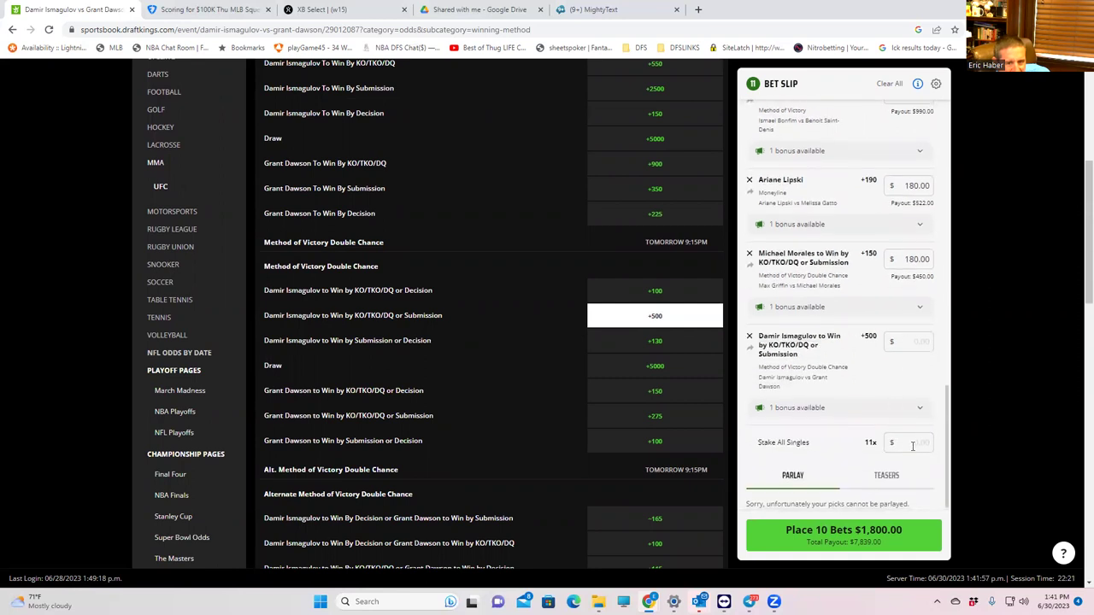
left_click(914, 341)
type("180")
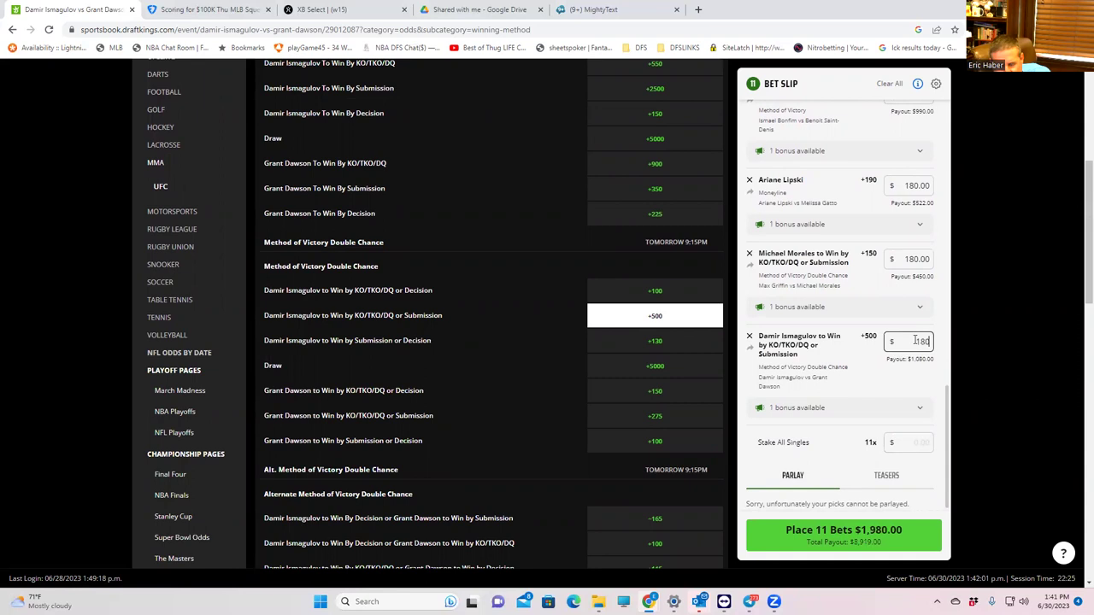
left_click(901, 395)
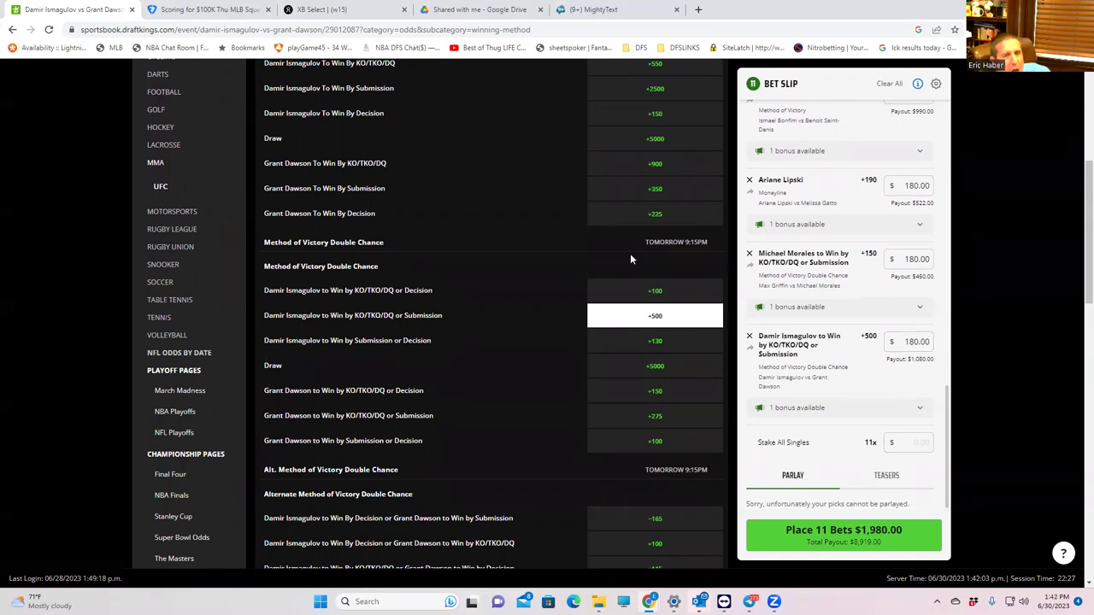
- Review the selections, odds and wagers of all single bets in the bet slip, dismissing the time reminder
scroll(630, 253, "up", 2)
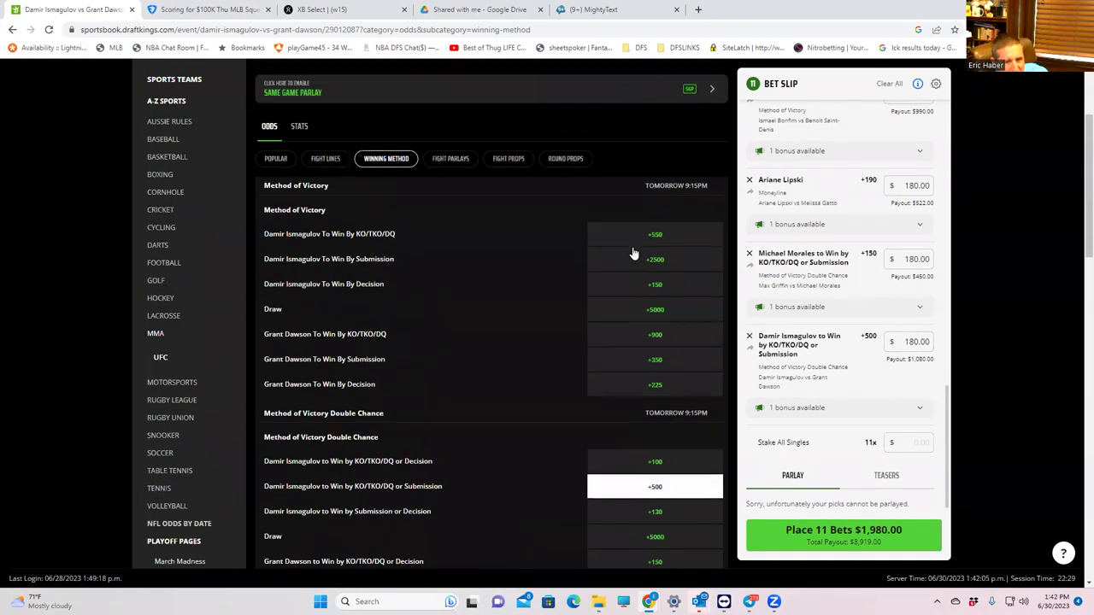
scroll(897, 290, "up", 4)
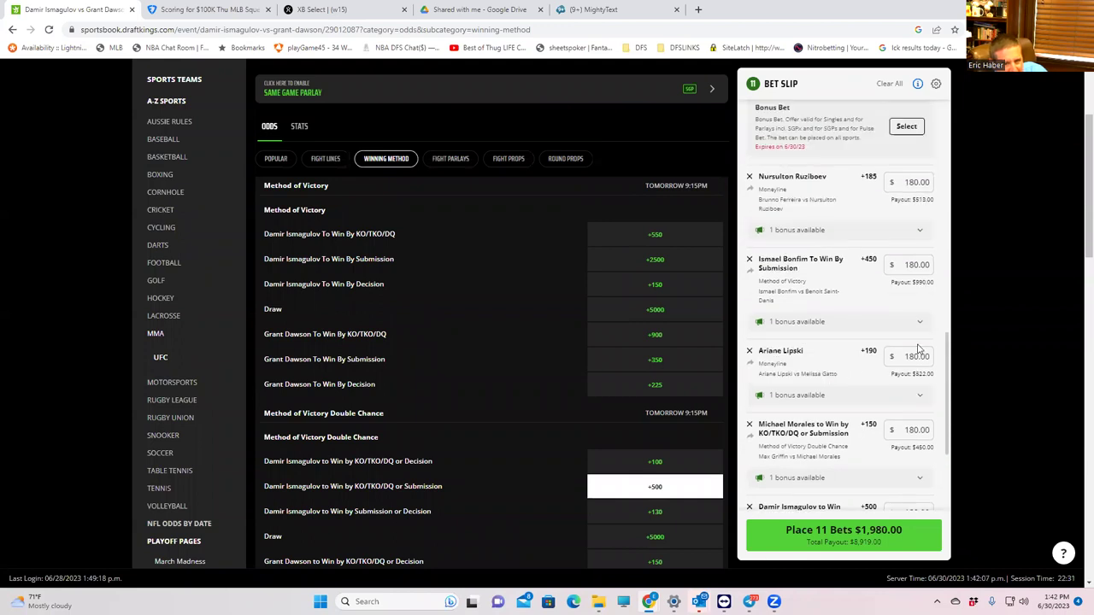
left_click_drag(947, 359, 959, 116)
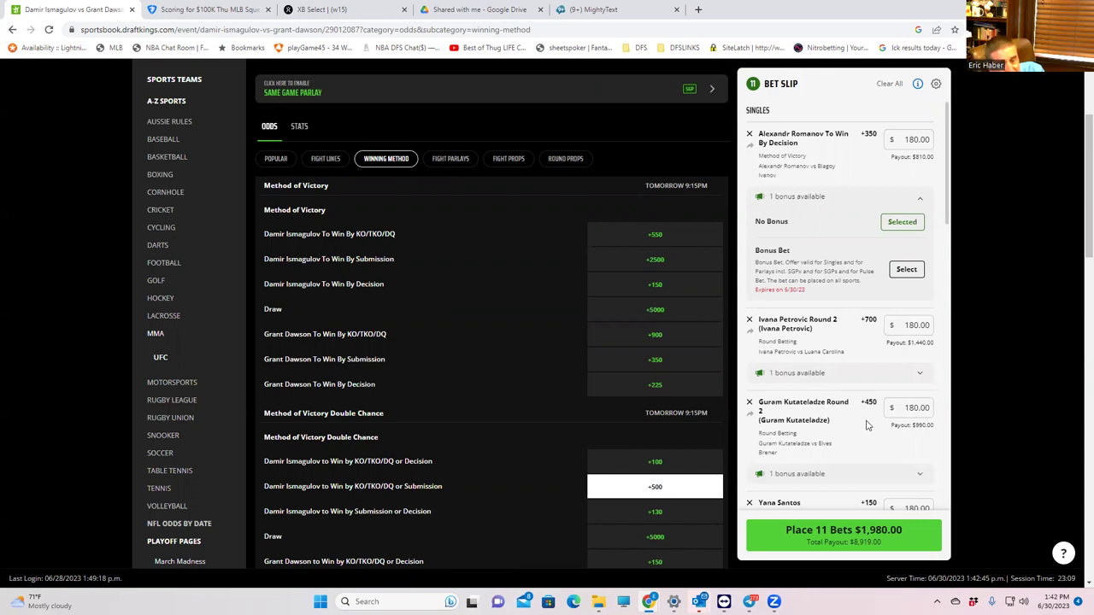
scroll(867, 425, "down", 1)
left_click(842, 464)
scroll(847, 411, "down", 1)
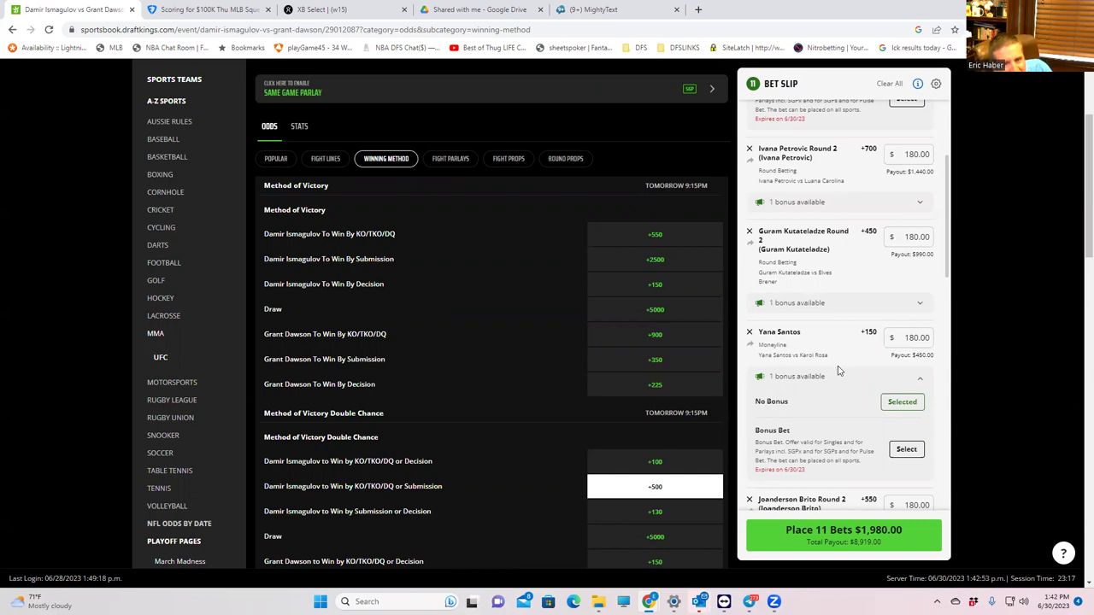
scroll(838, 369, "down", 1)
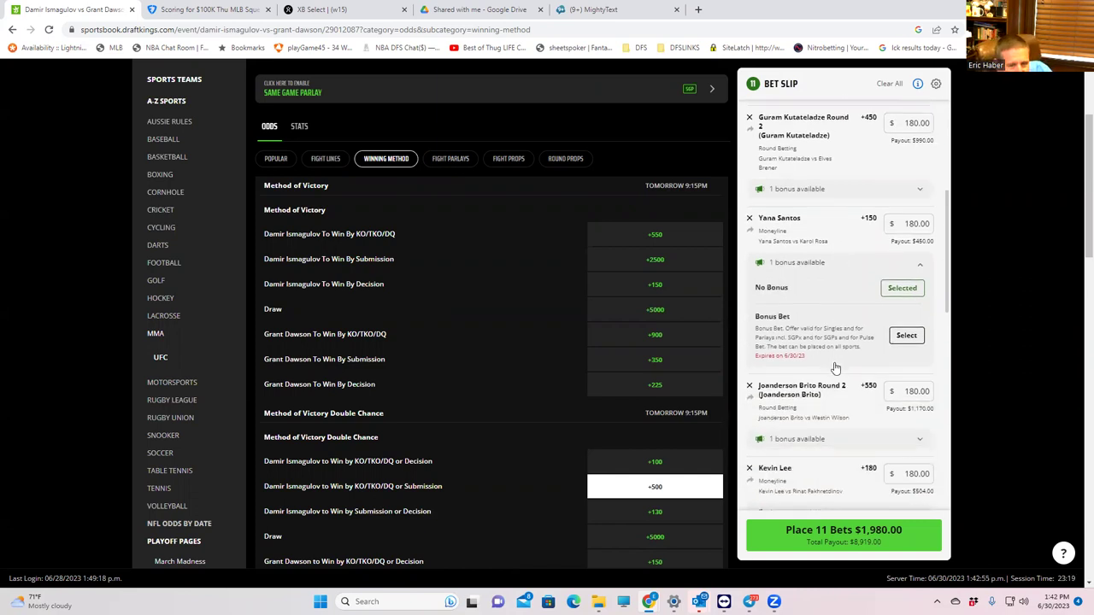
scroll(836, 368, "down", 1)
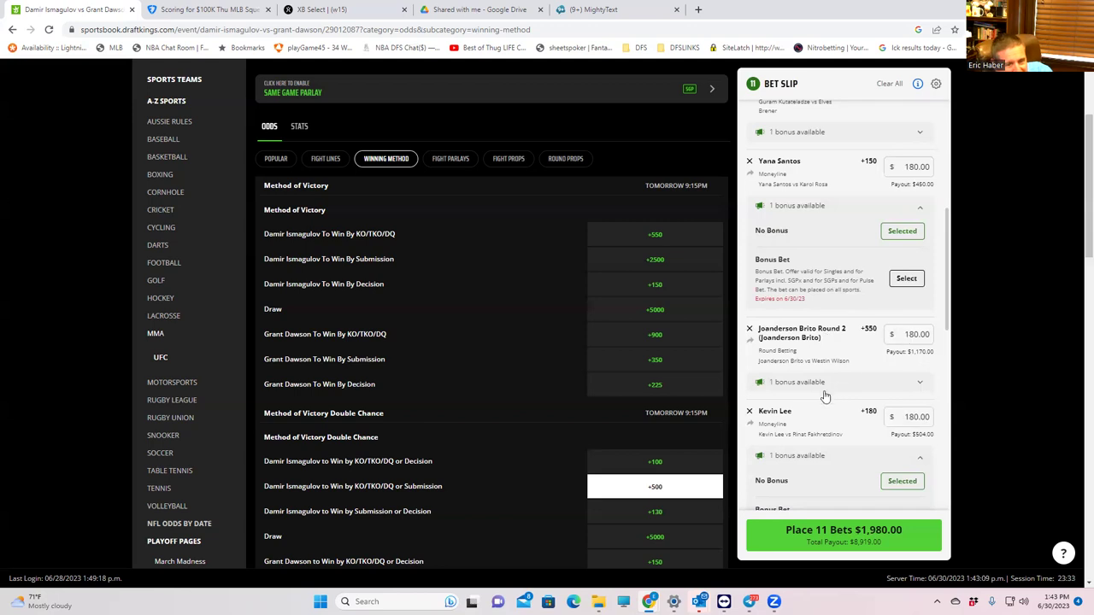
scroll(825, 398, "down", 2)
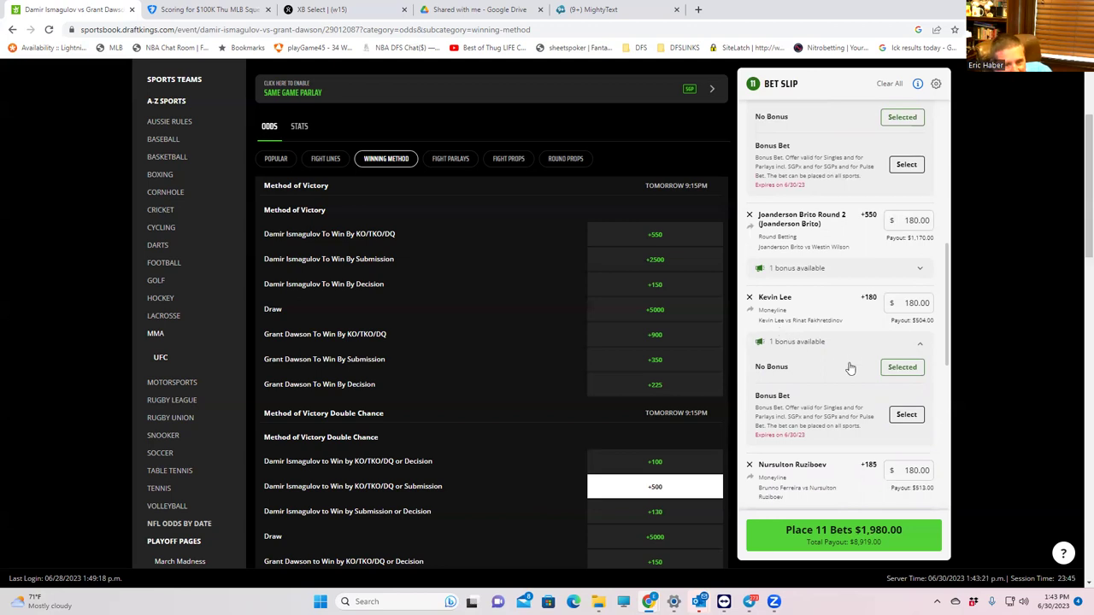
scroll(842, 383, "down", 1)
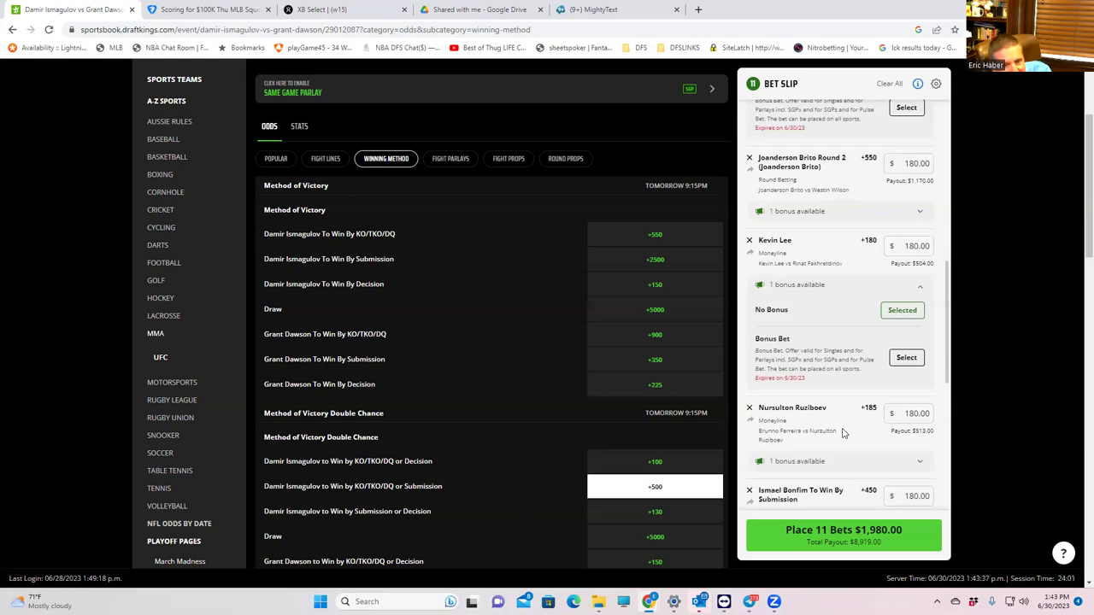
scroll(842, 433, "down", 1)
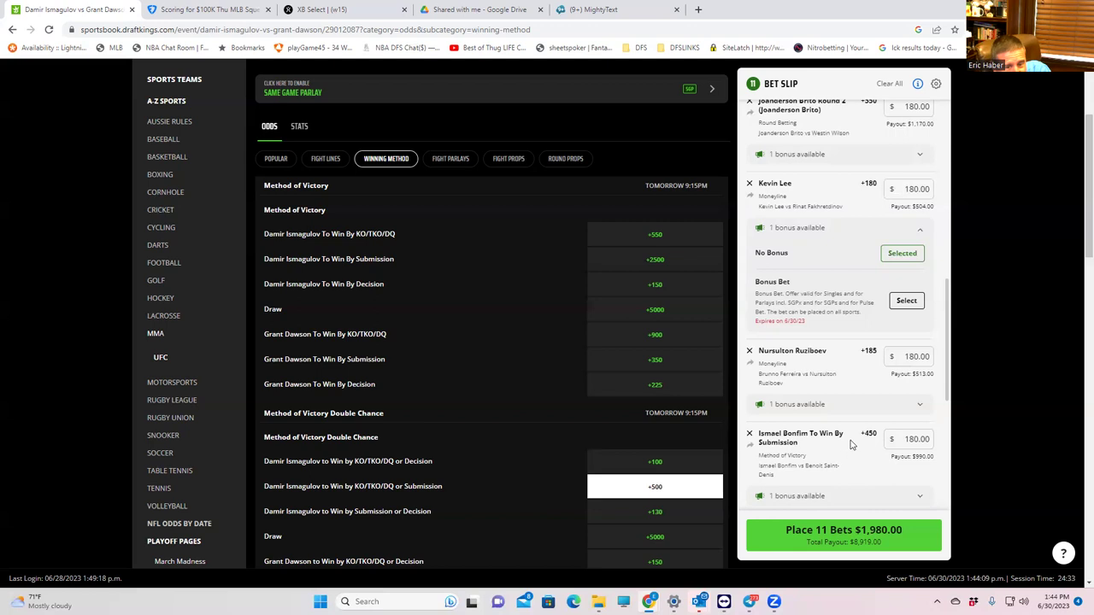
scroll(853, 444, "down", 2)
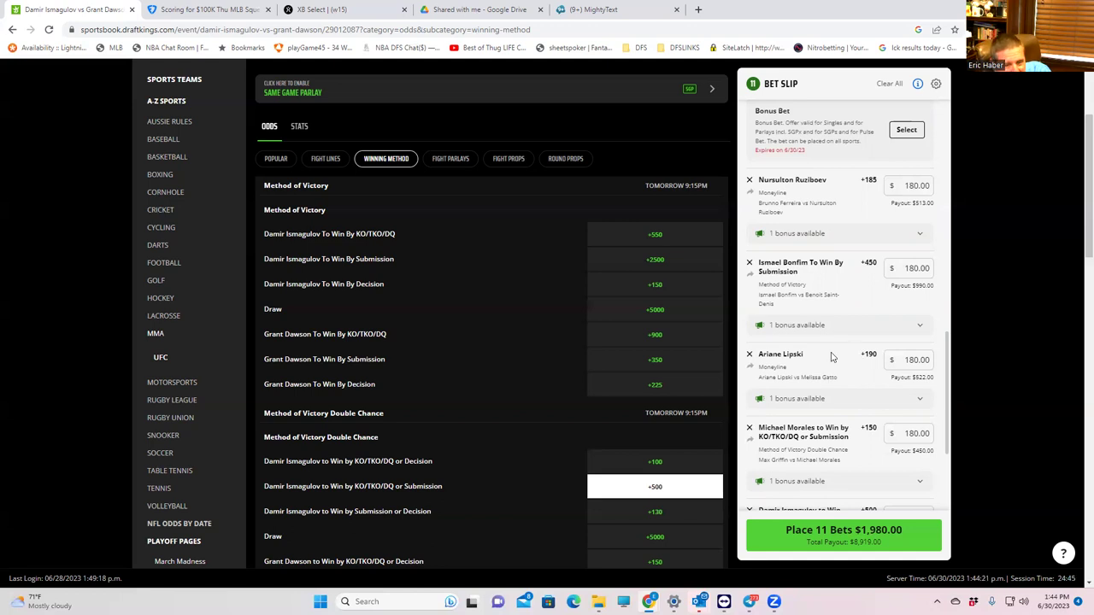
scroll(840, 402, "down", 1)
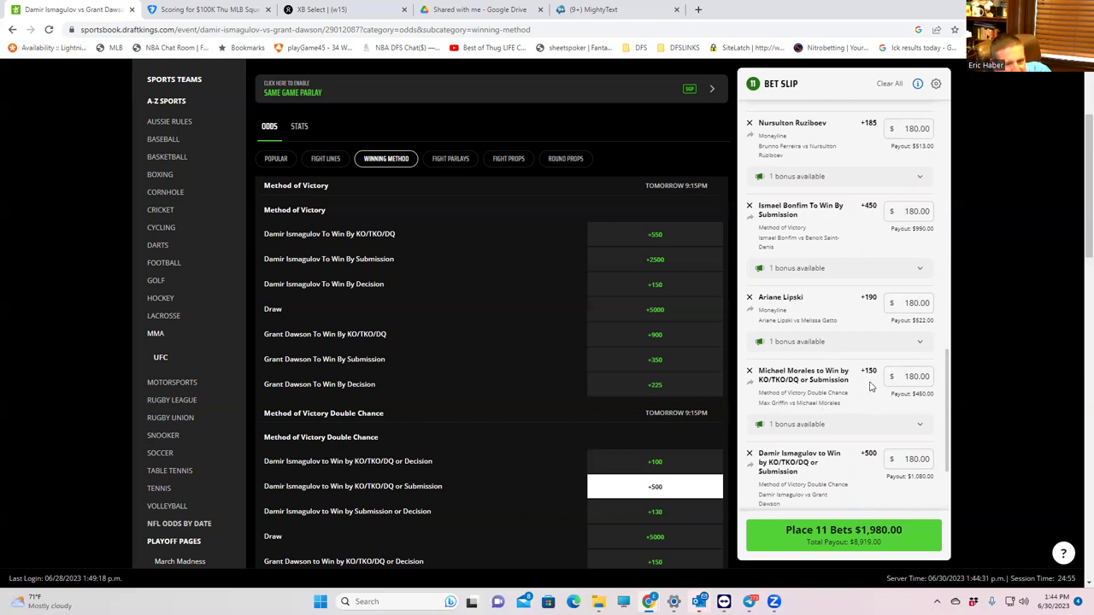
scroll(863, 402, "down", 3)
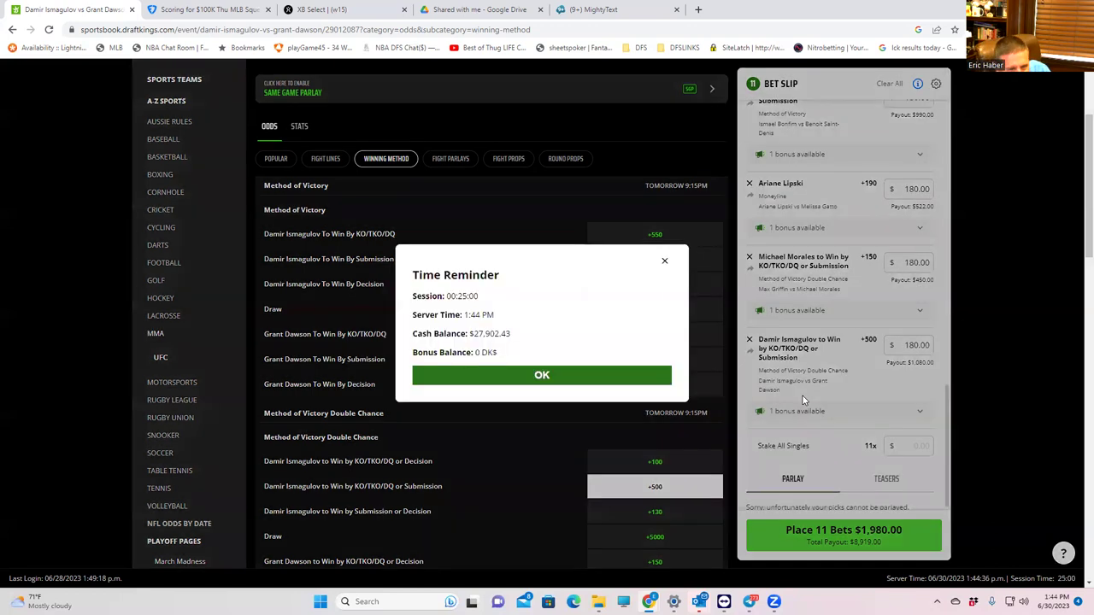
left_click(612, 382)
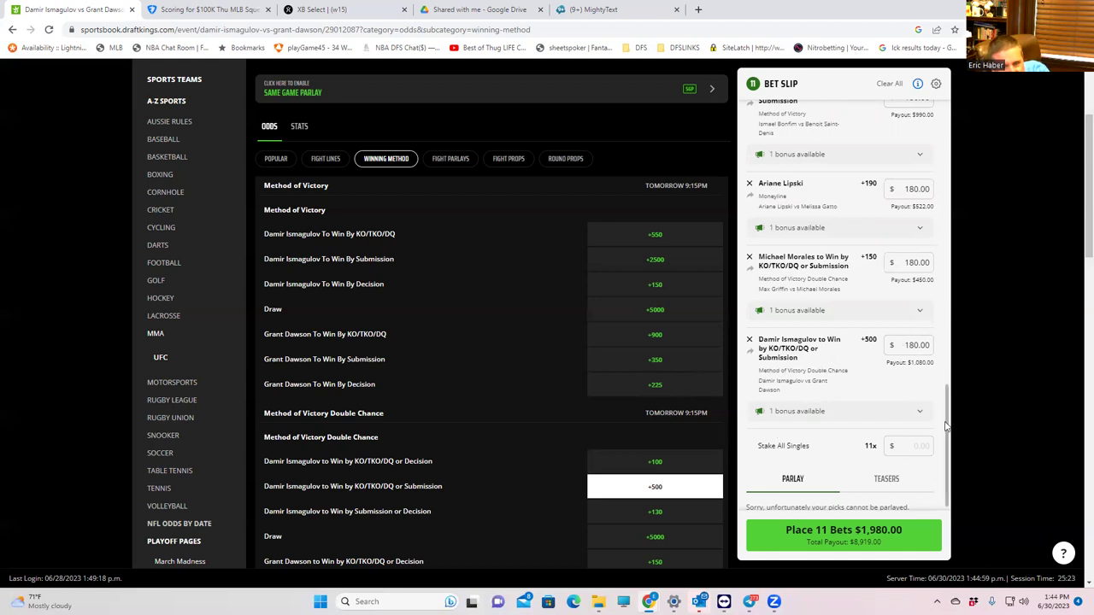
left_click_drag(947, 426, 1010, 498)
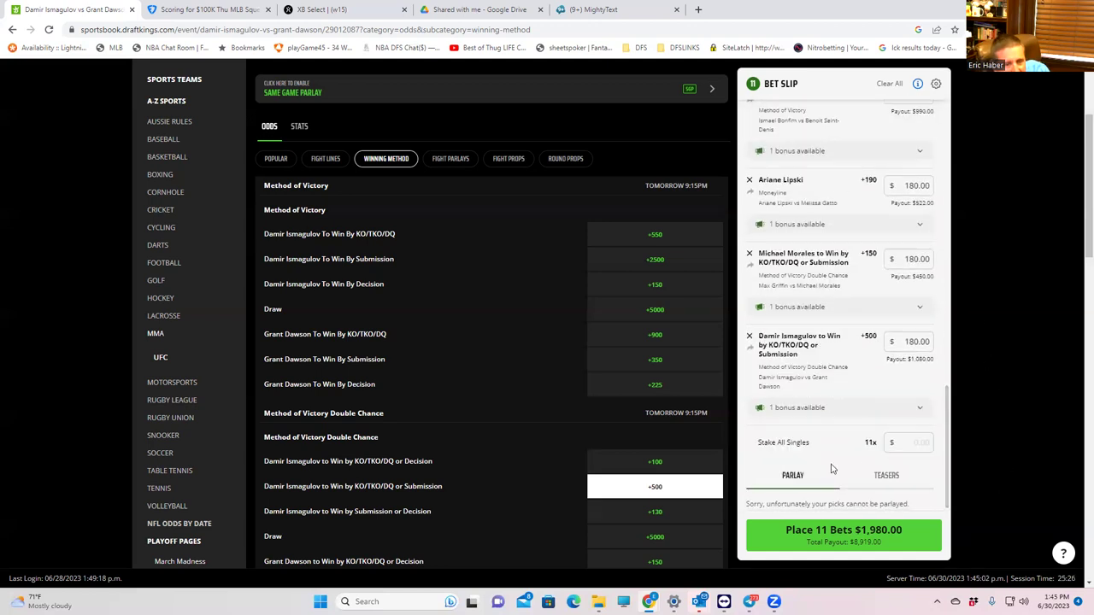
- Open the odds page for the Sean Strickland vs Abus Magomedov fight
scroll(510, 325, "up", 3)
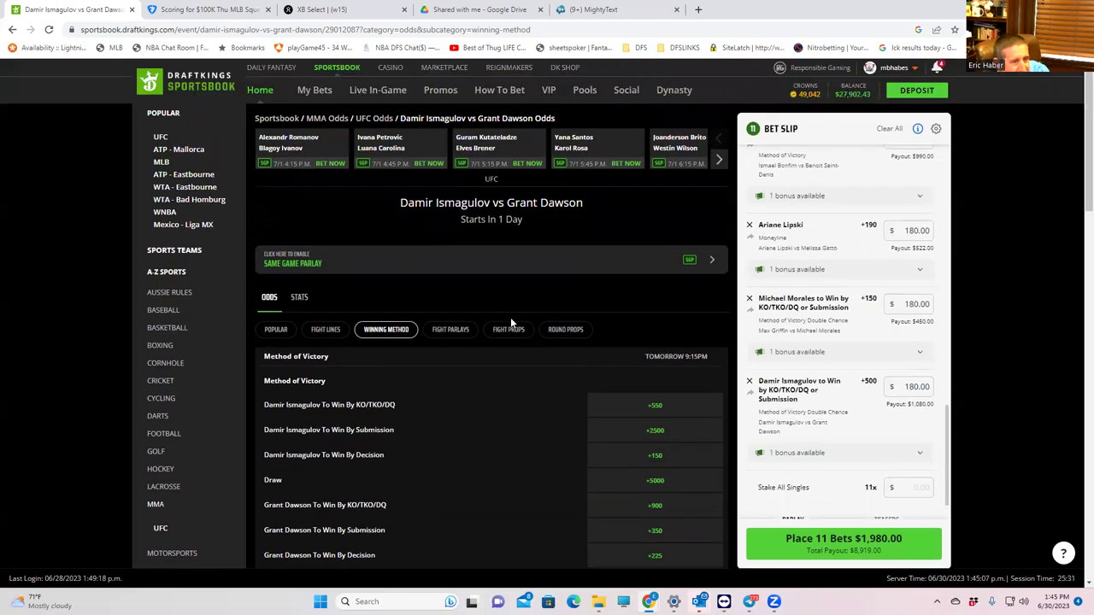
left_click(720, 161)
left_click(719, 161)
left_click(720, 161)
left_click(720, 162)
left_click(720, 161)
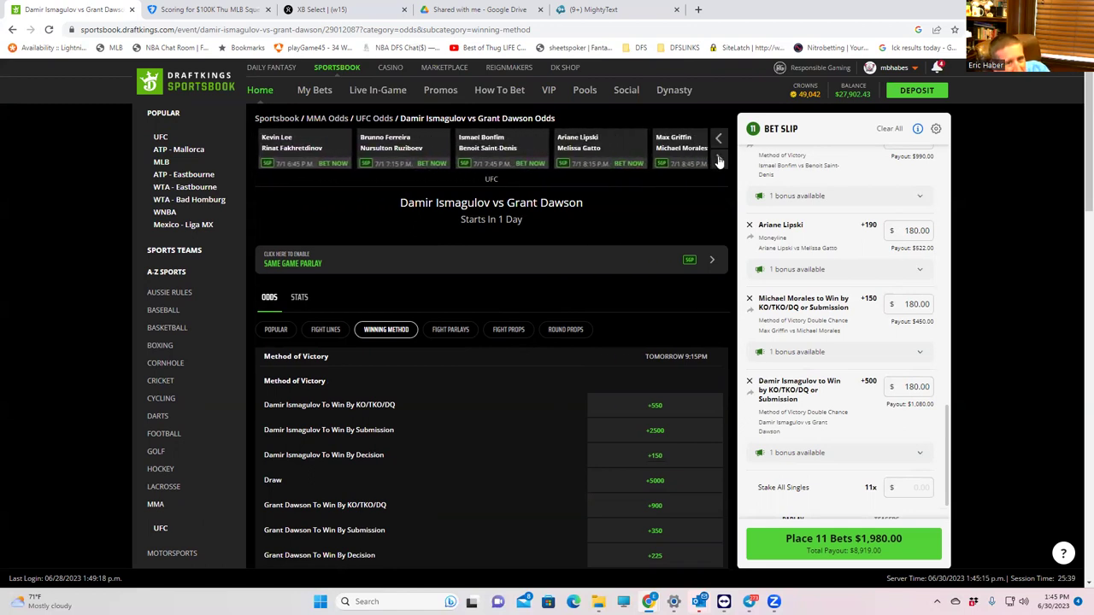
left_click(720, 161)
left_click(719, 162)
left_click(720, 161)
left_click(720, 162)
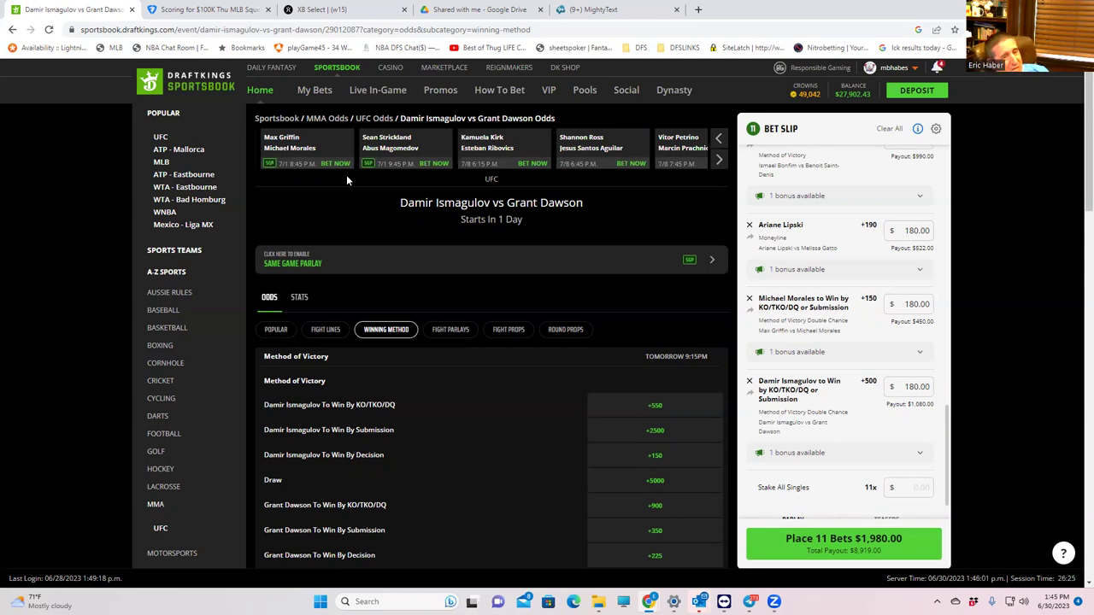
left_click(385, 139)
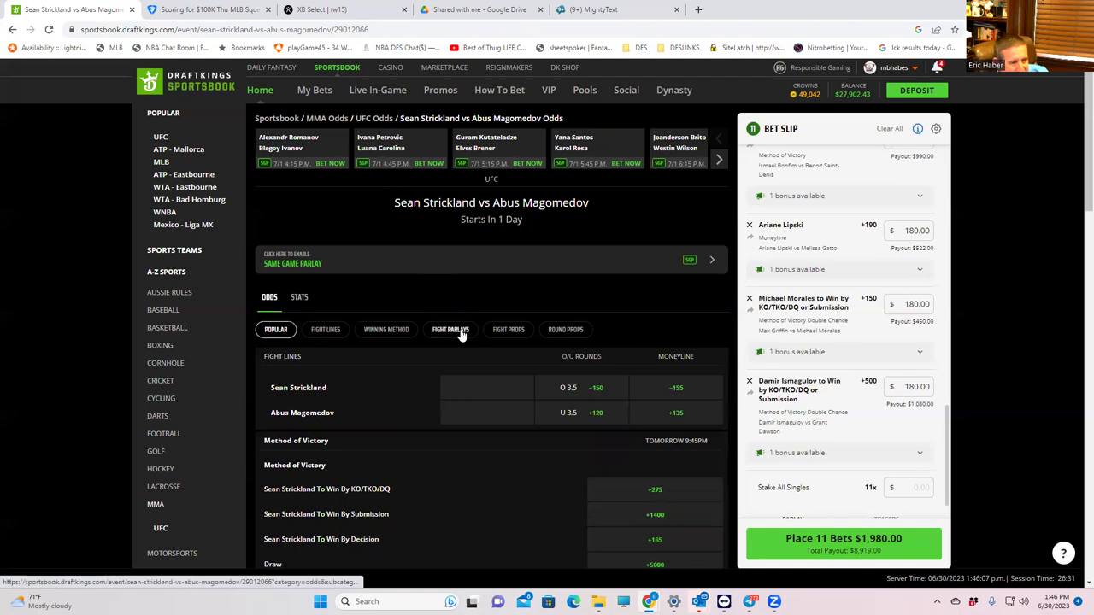
- Add the Round of Finish prop Sean Strickland Round 3 with a $180 wager and check the bet slip's singles
left_click(563, 332)
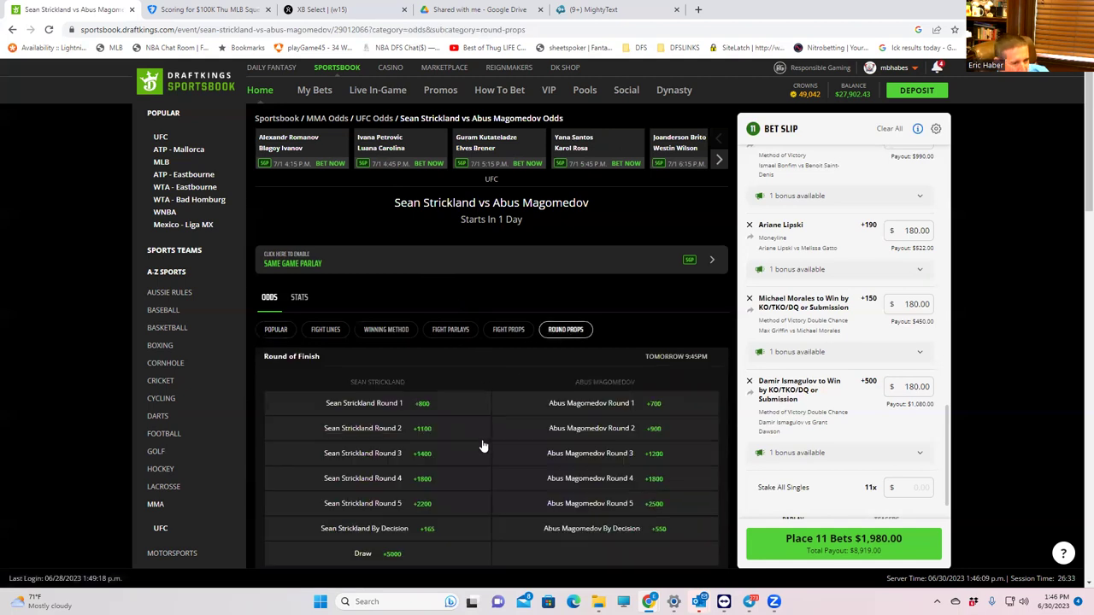
scroll(483, 446, "down", 1)
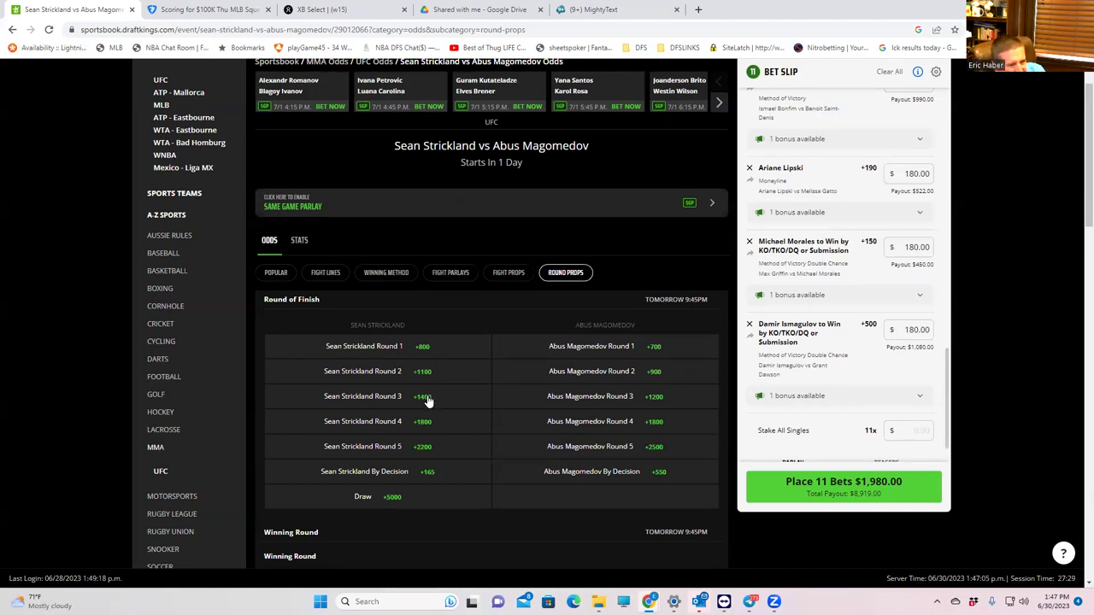
left_click(426, 401)
left_click(900, 430)
type("180")
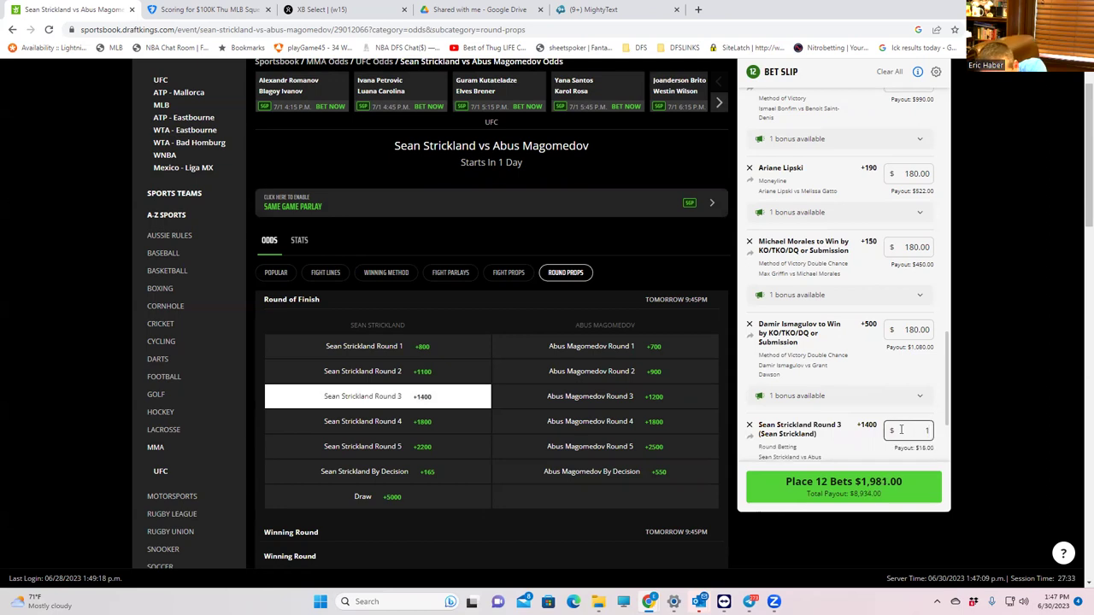
left_click(843, 453)
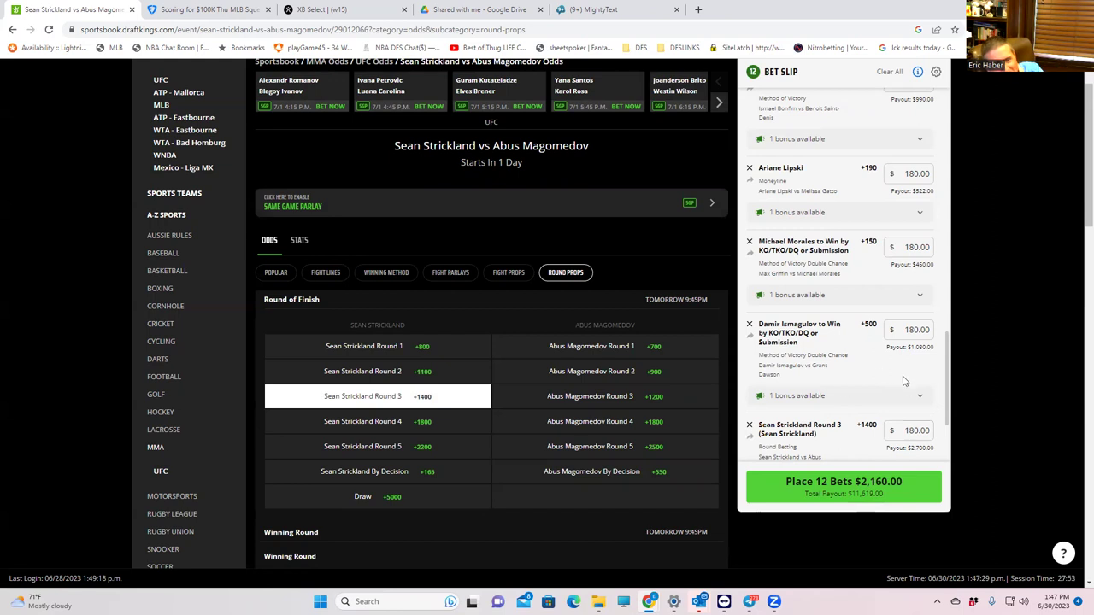
scroll(949, 377, "up", 8)
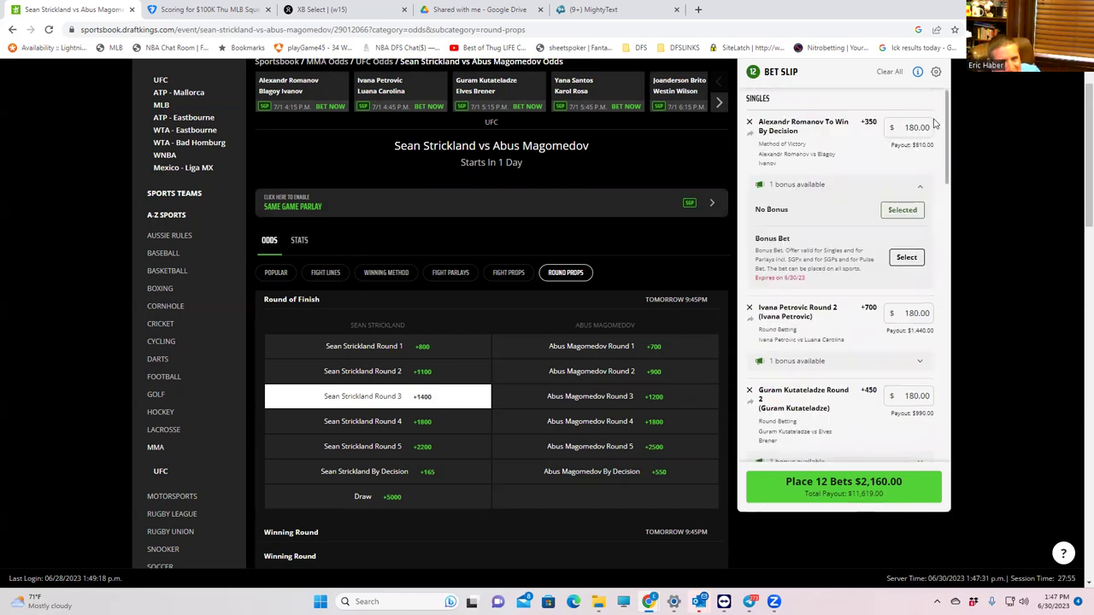
scroll(959, 247, "down", 10)
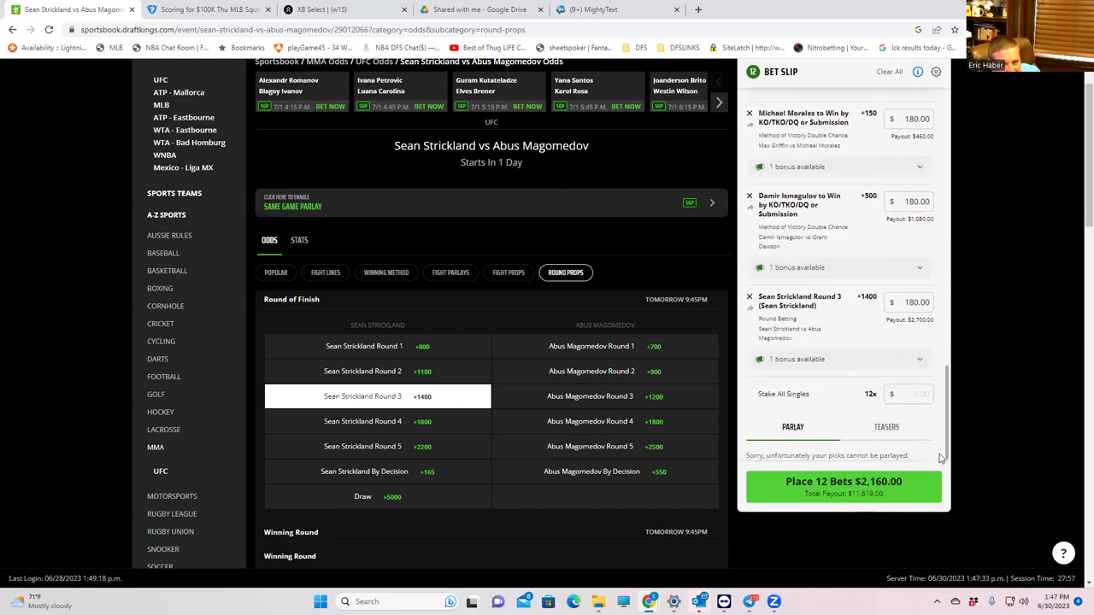